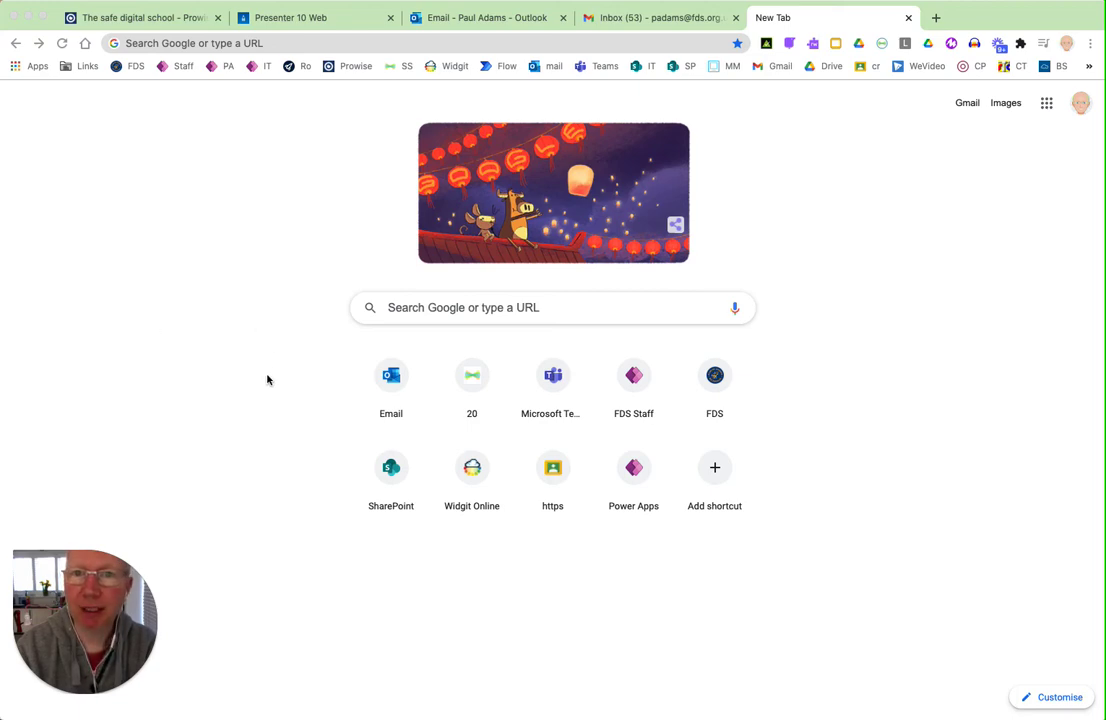
Open the Widgit Online website and log in with the saved account credentials.
left_click(446, 68)
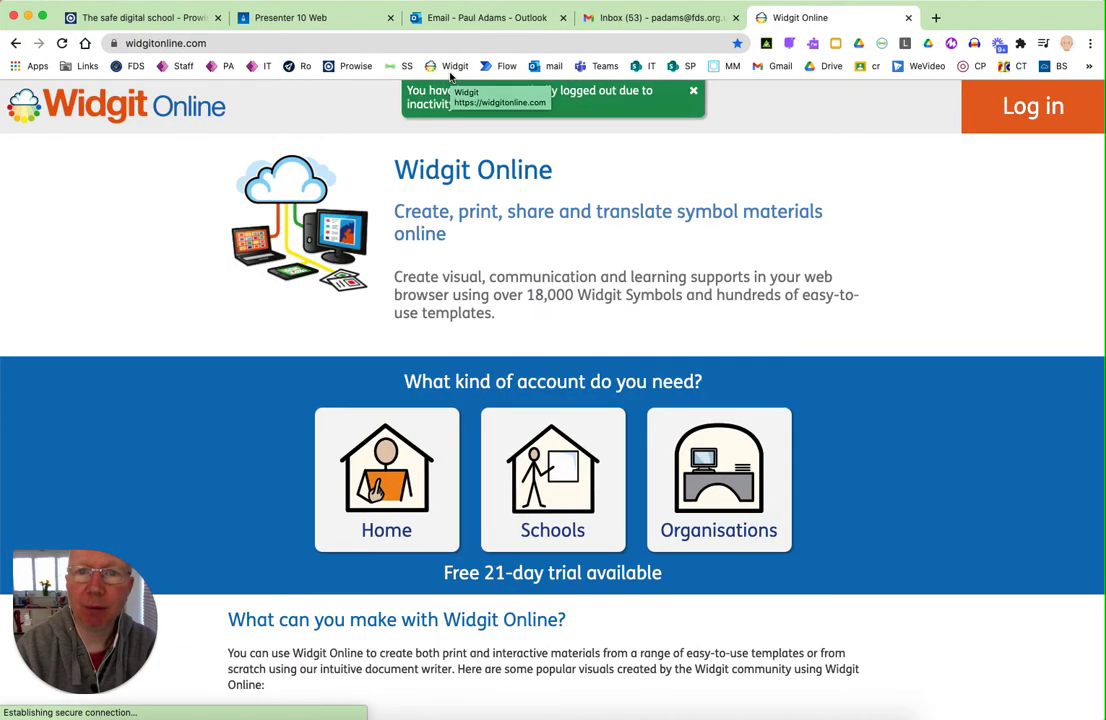
left_click(693, 92)
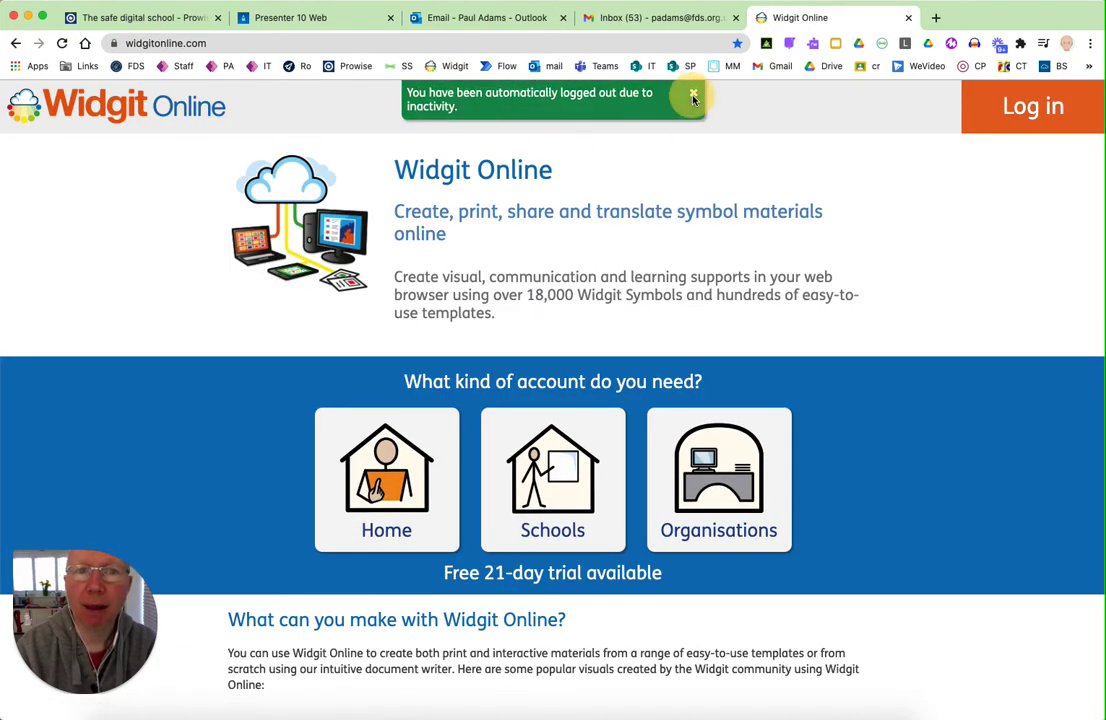
left_click(212, 43)
left_click(211, 43)
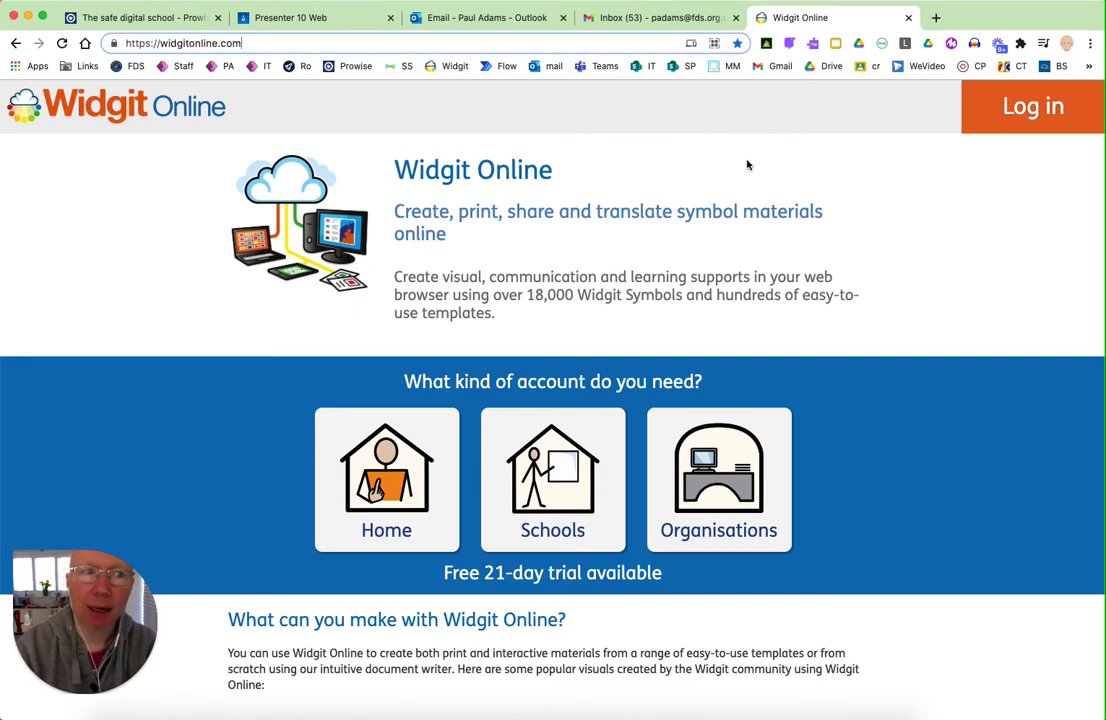
left_click(1033, 107)
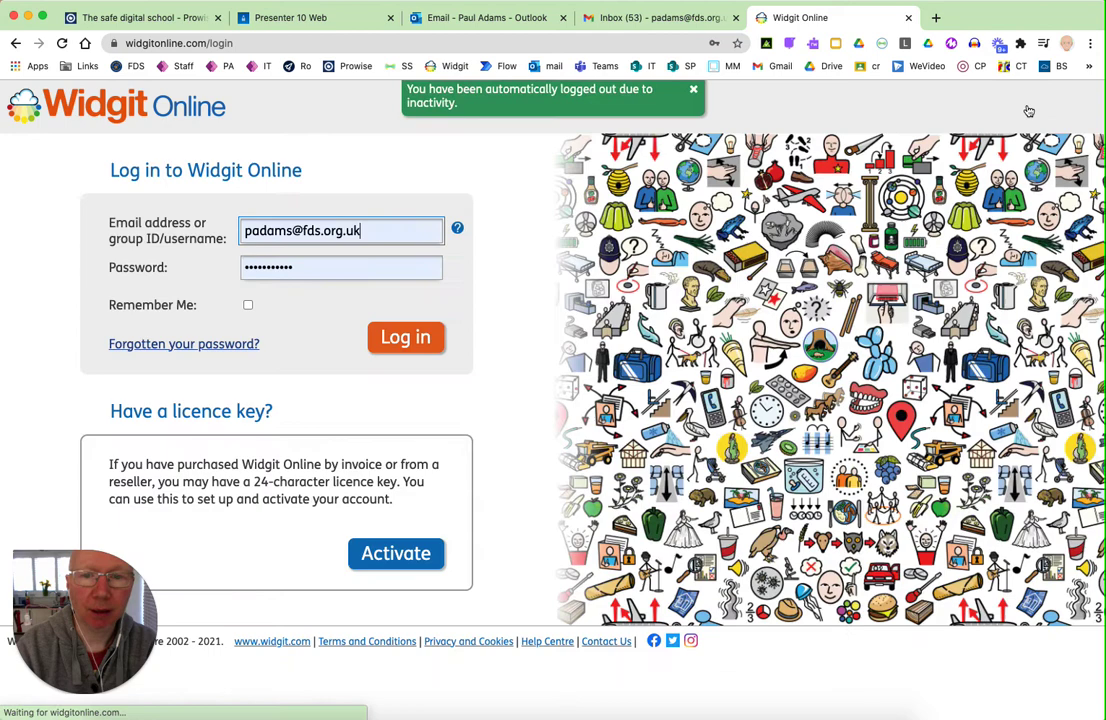
left_click(390, 352)
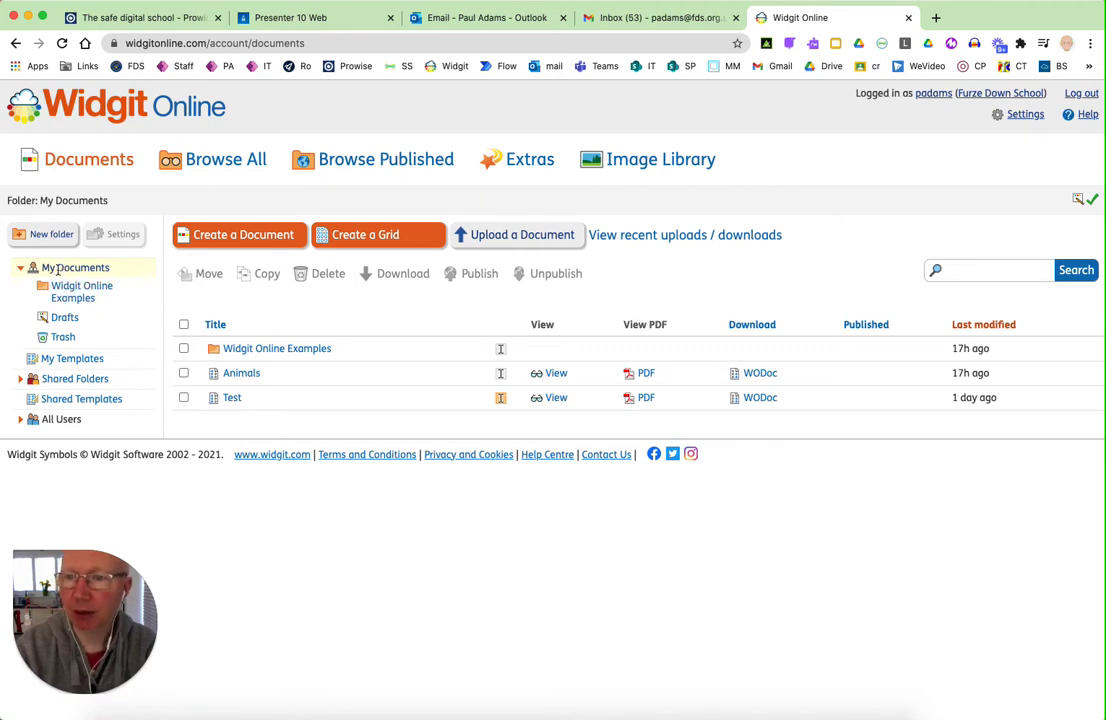
Look through the Stories and Timetables shared folders, and return to My Documents.
left_click(55, 382)
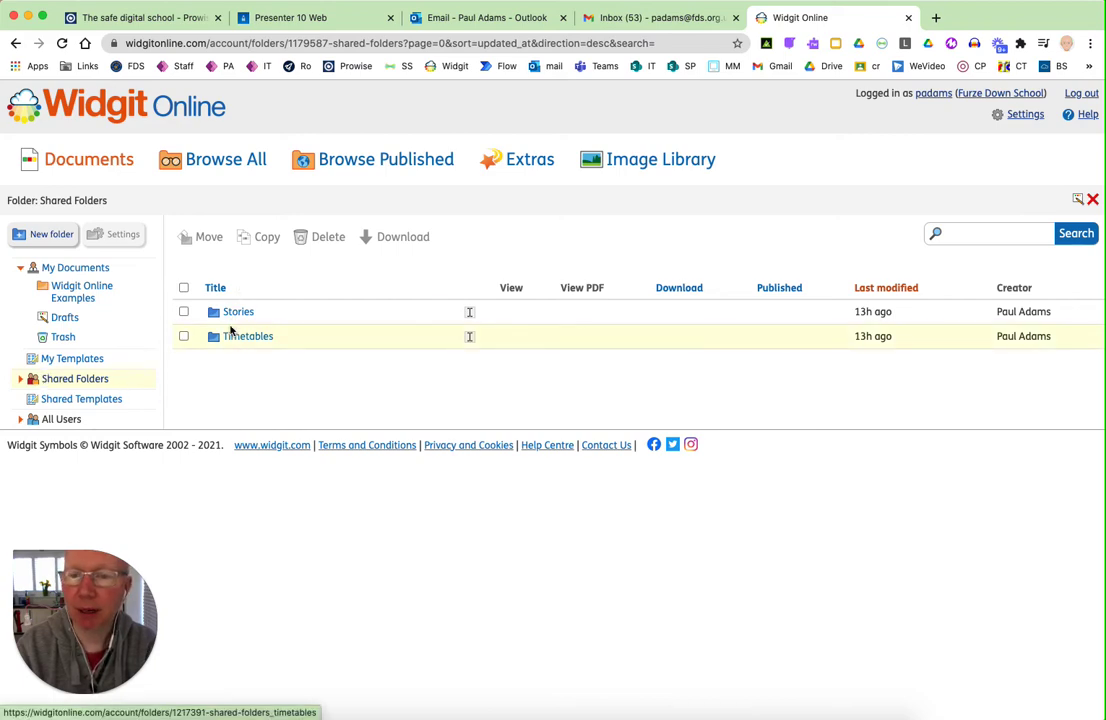
left_click(237, 312)
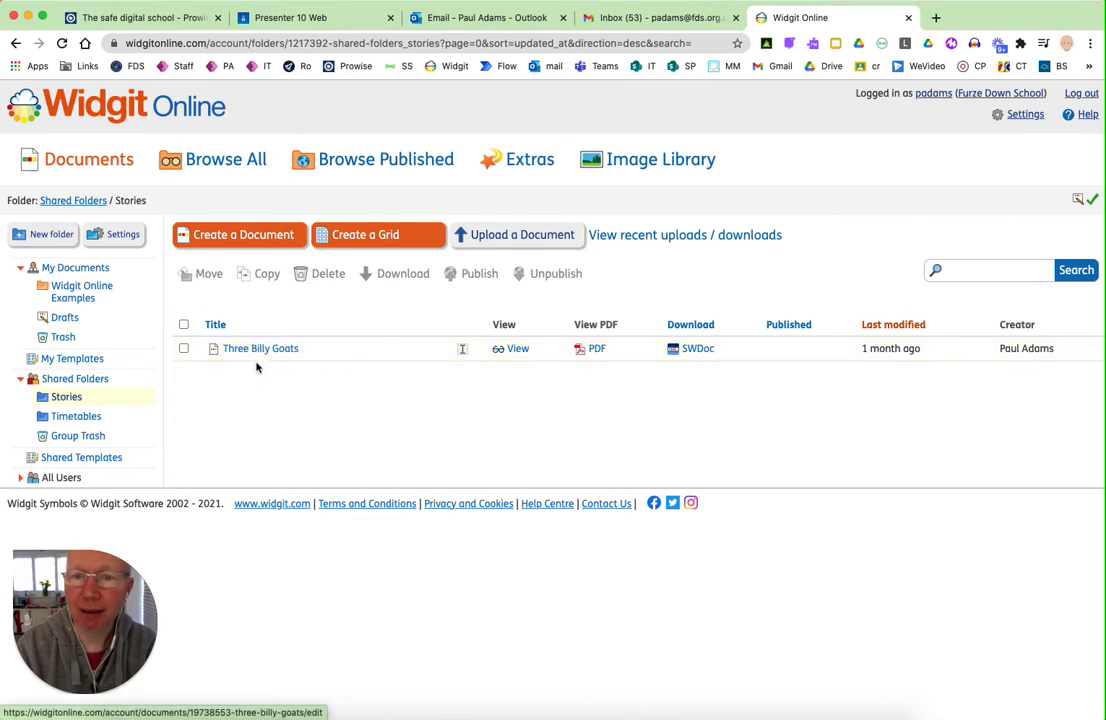
left_click(75, 418)
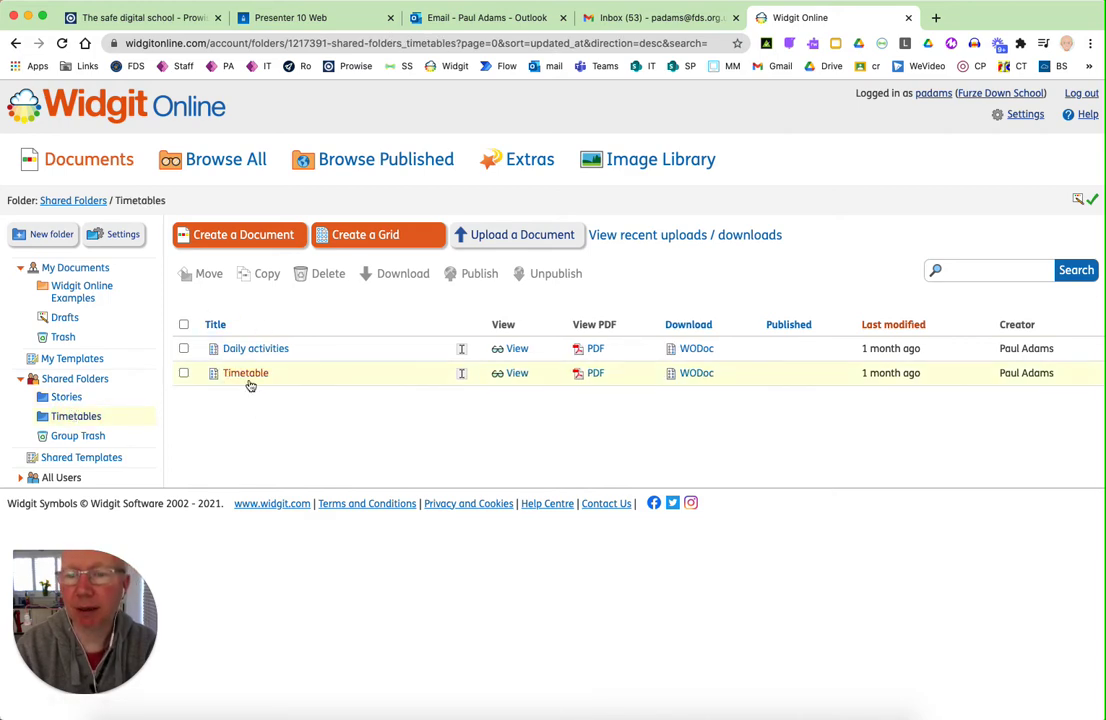
left_click(67, 397)
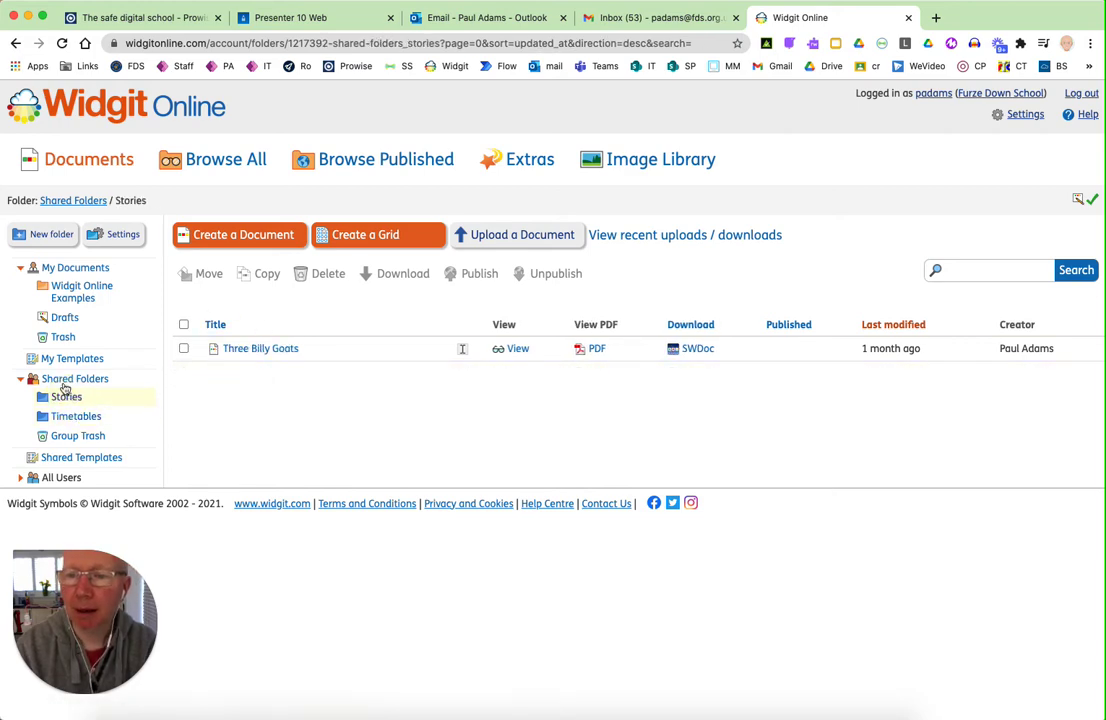
left_click(75, 269)
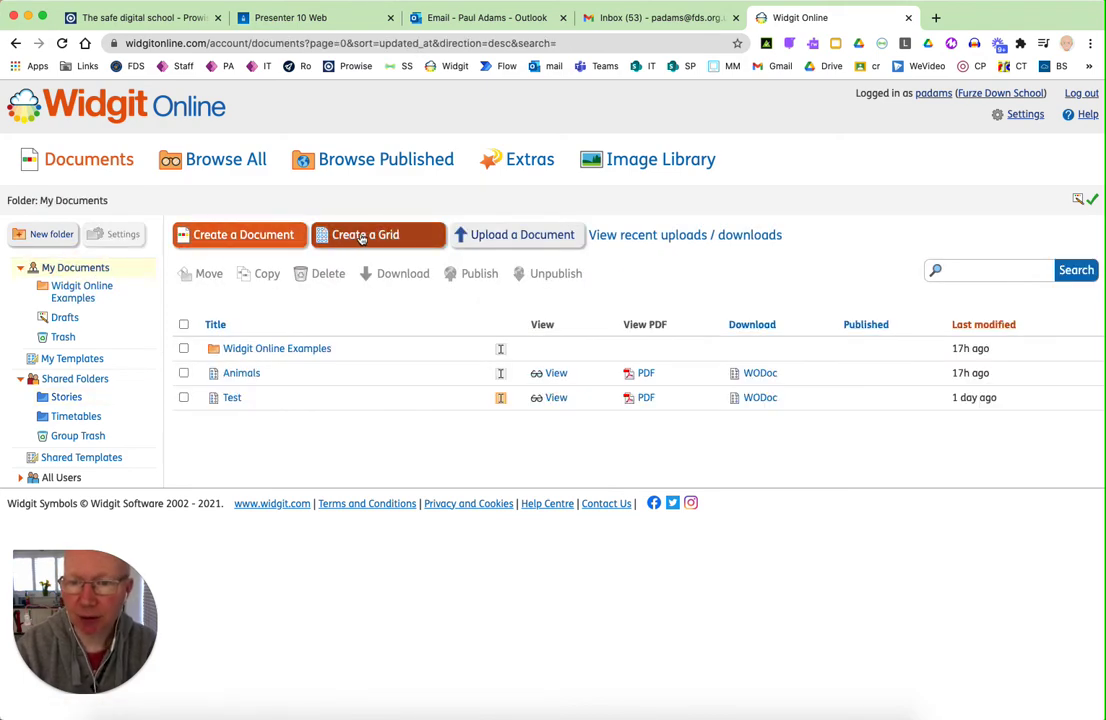
Create a new document in My Documents and write "Social Story" as its heading.
left_click(240, 239)
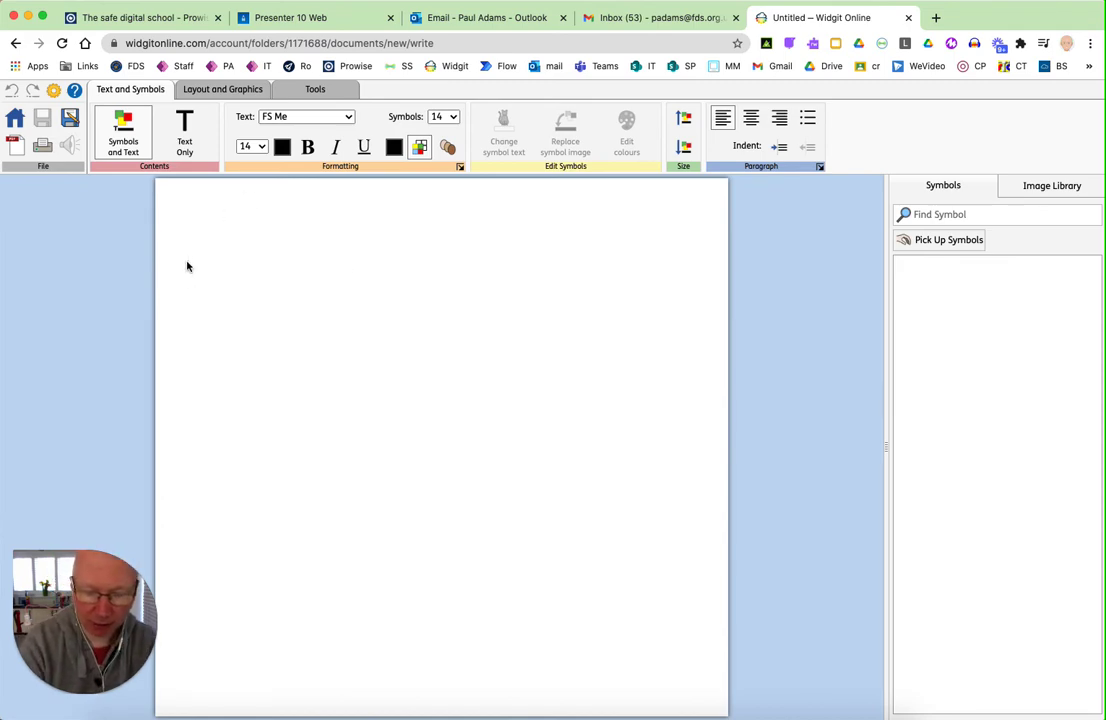
type("S")
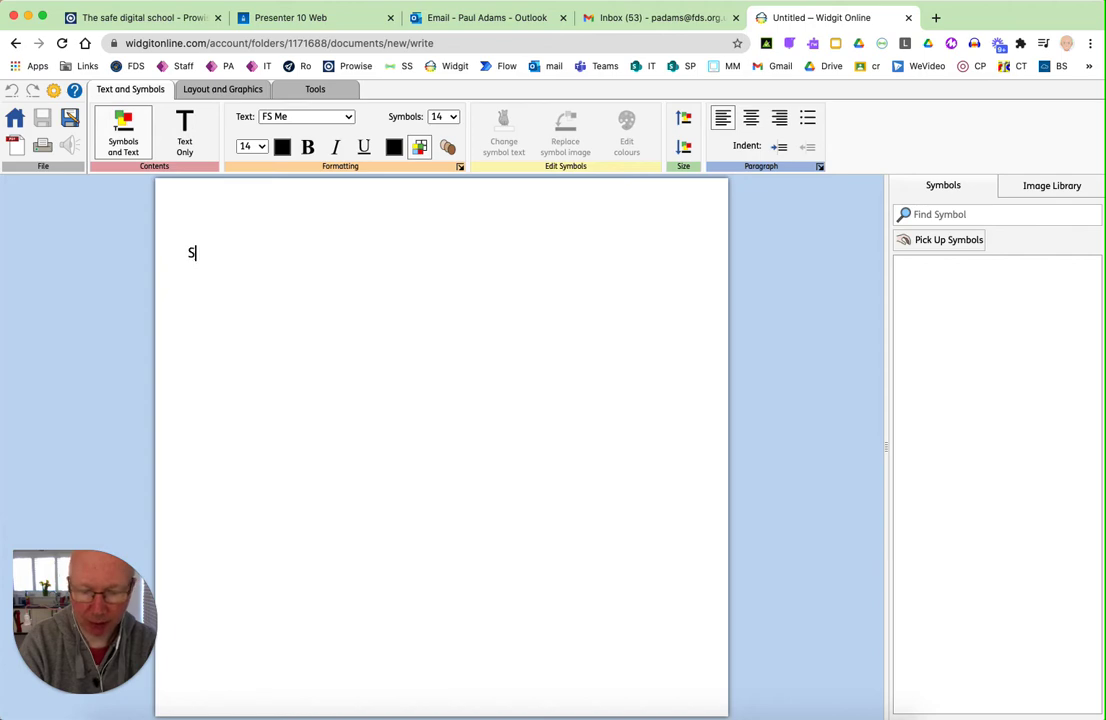
type("ocial Stor")
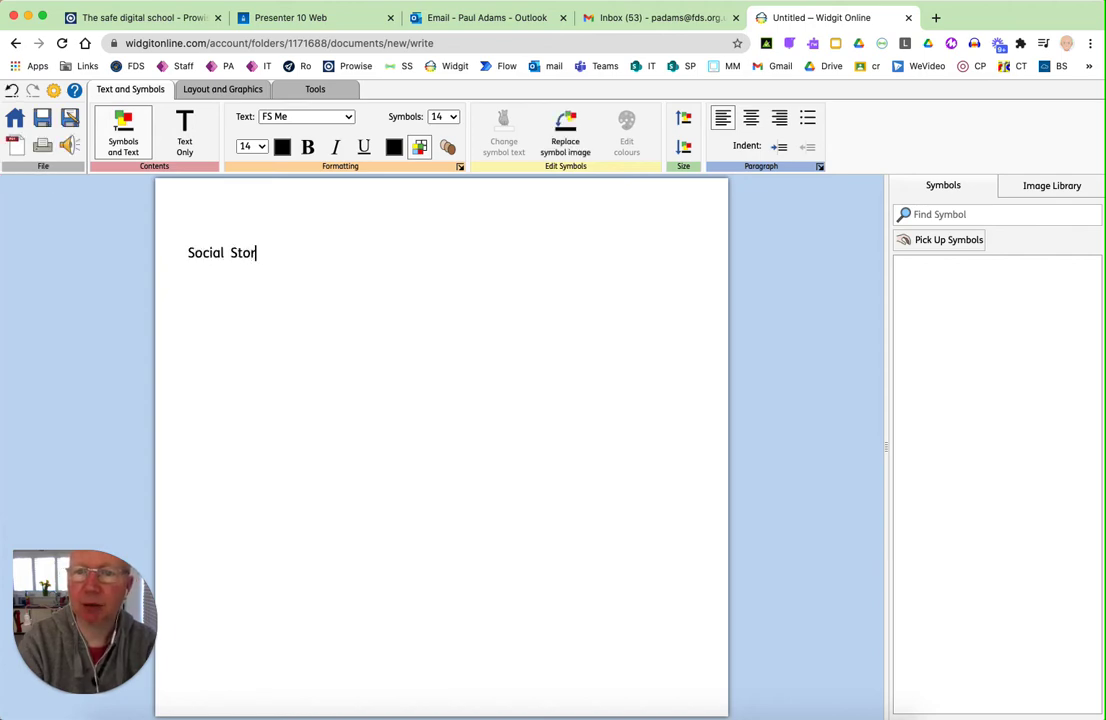
type("y")
key("Return")
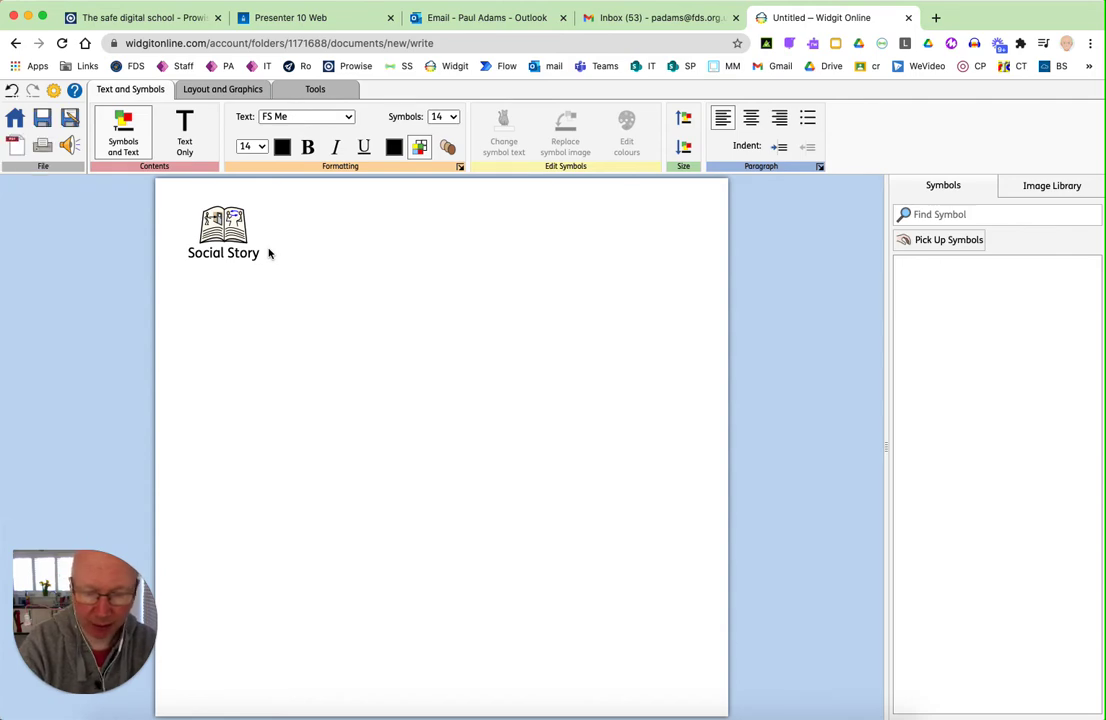
Add the line "Leaving the house" below the "Social Story" heading.
type("Leaving th")
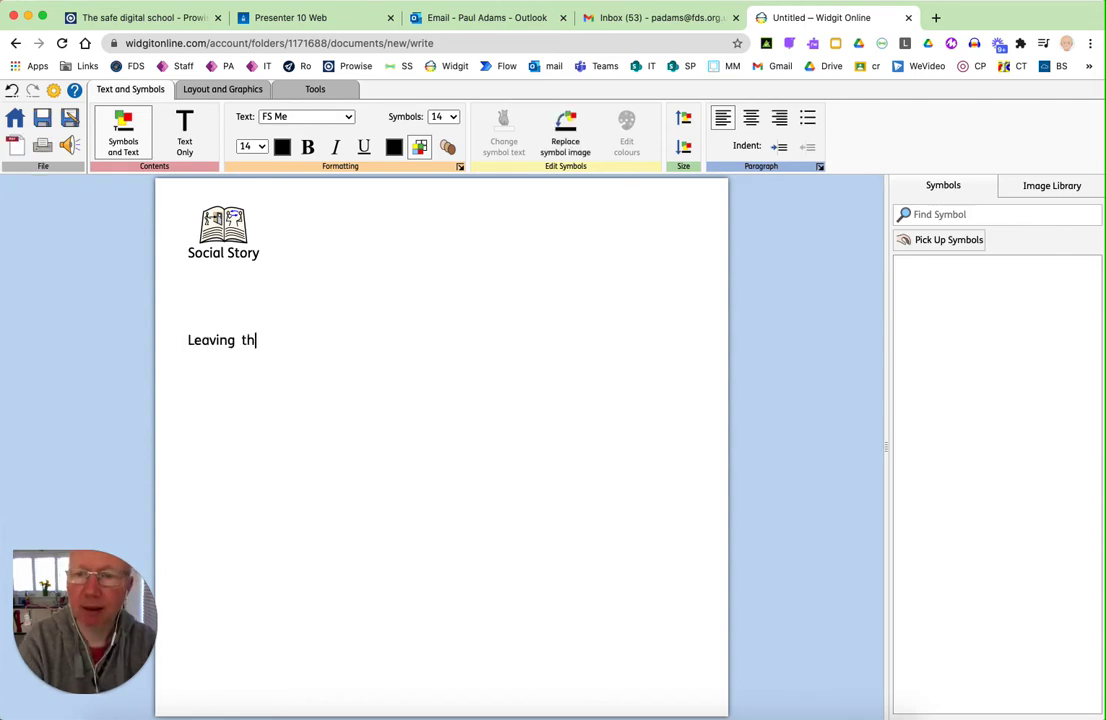
type("e house")
key("Return")
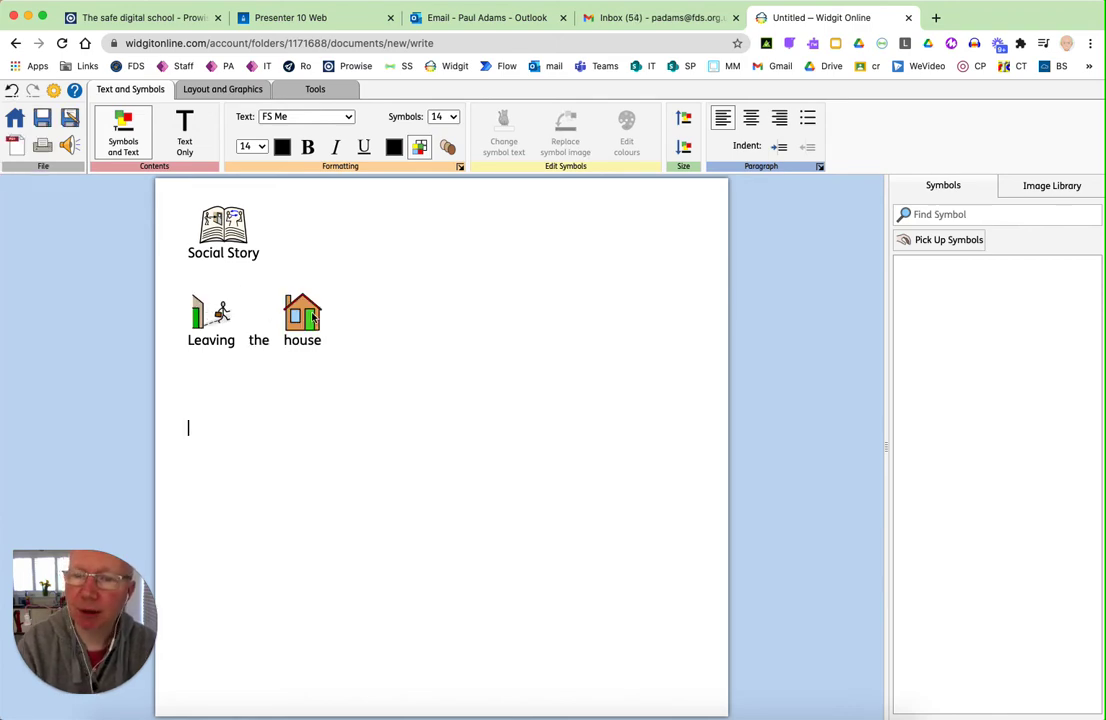
Write the sentence "When the front door is opened and your leave, it may feel different." below the "Leaving the house" line.
type("Whe")
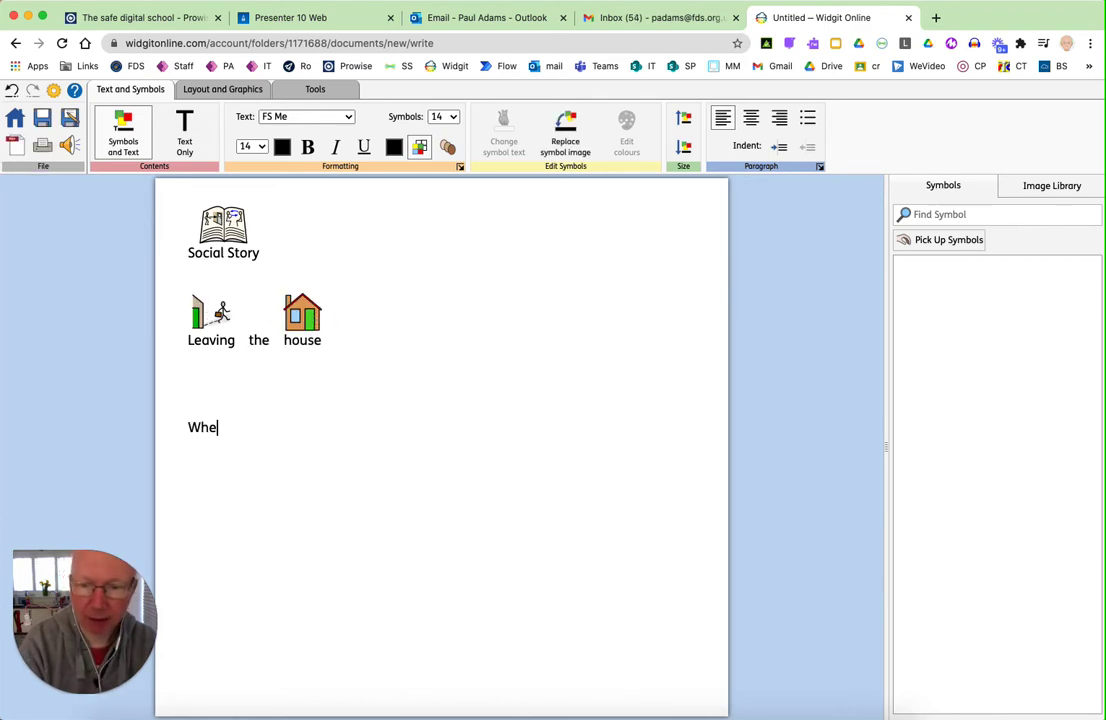
type("n the fr")
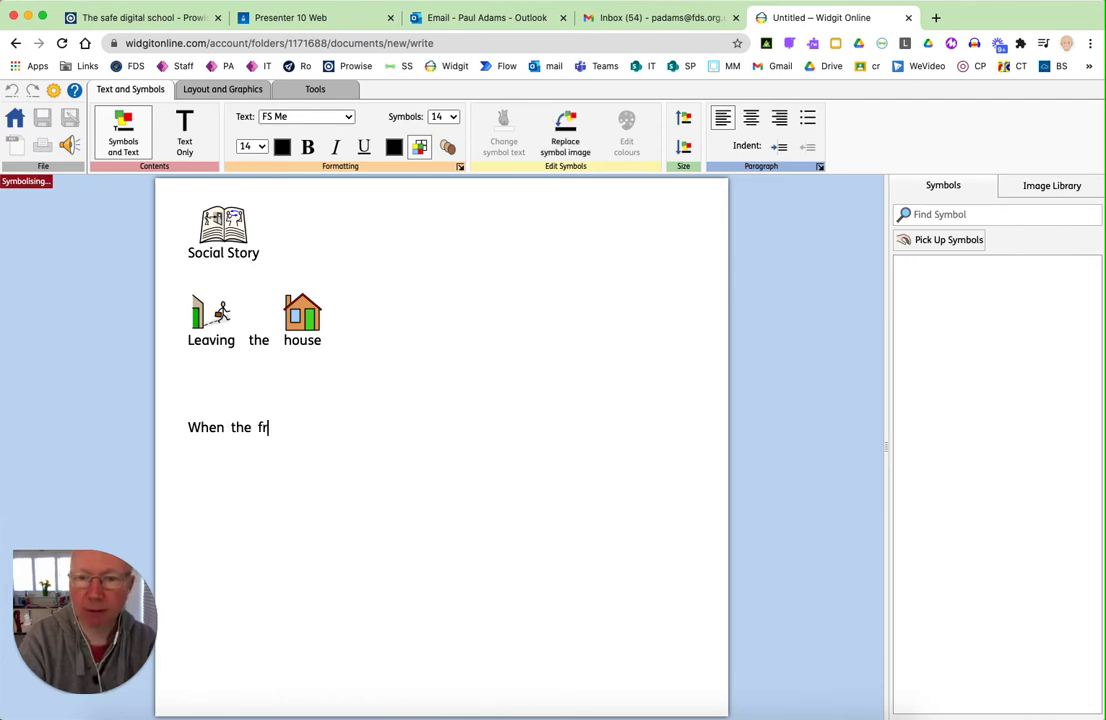
type("ont do")
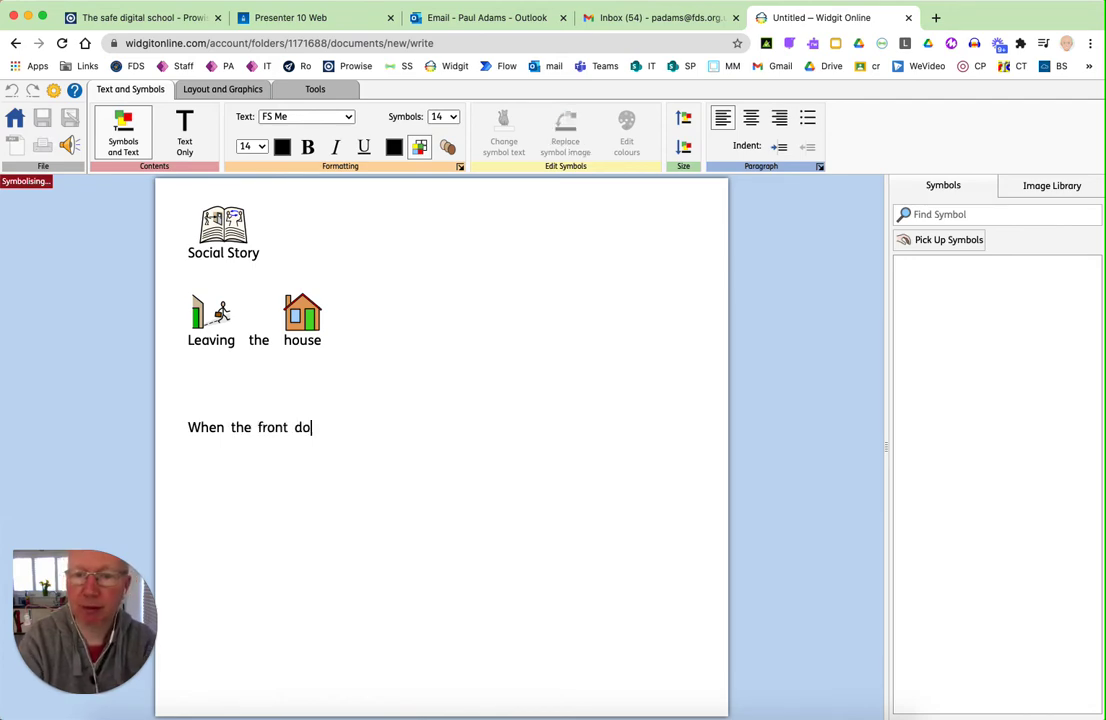
type("or is opened ")
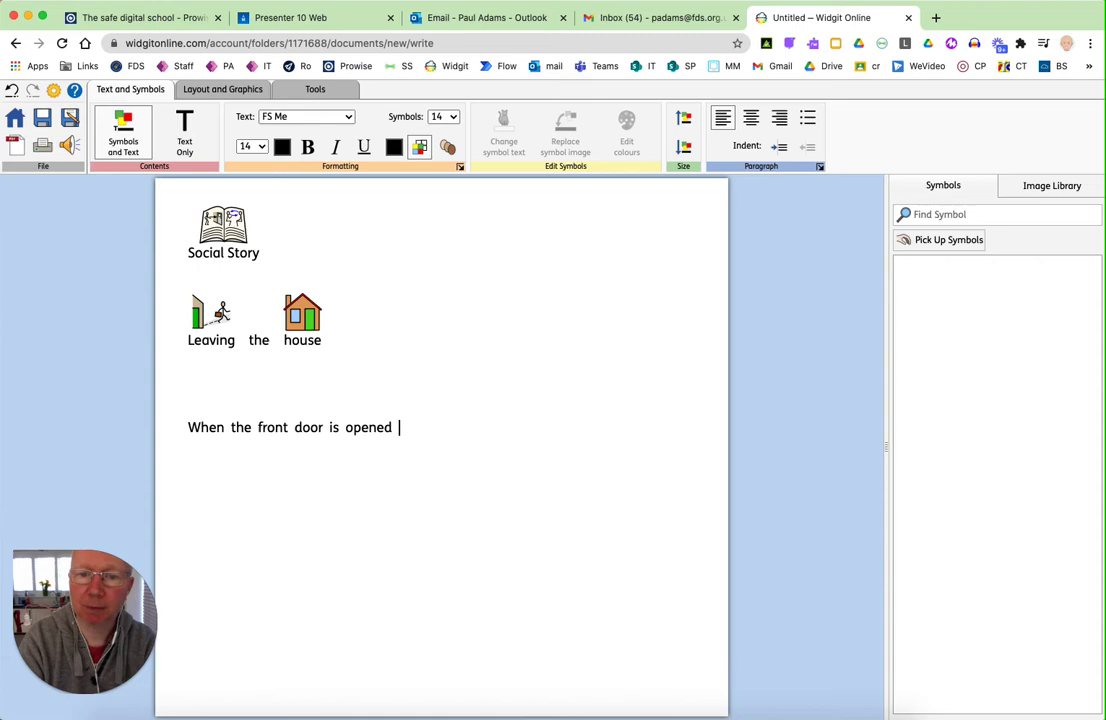
type("and your leave")
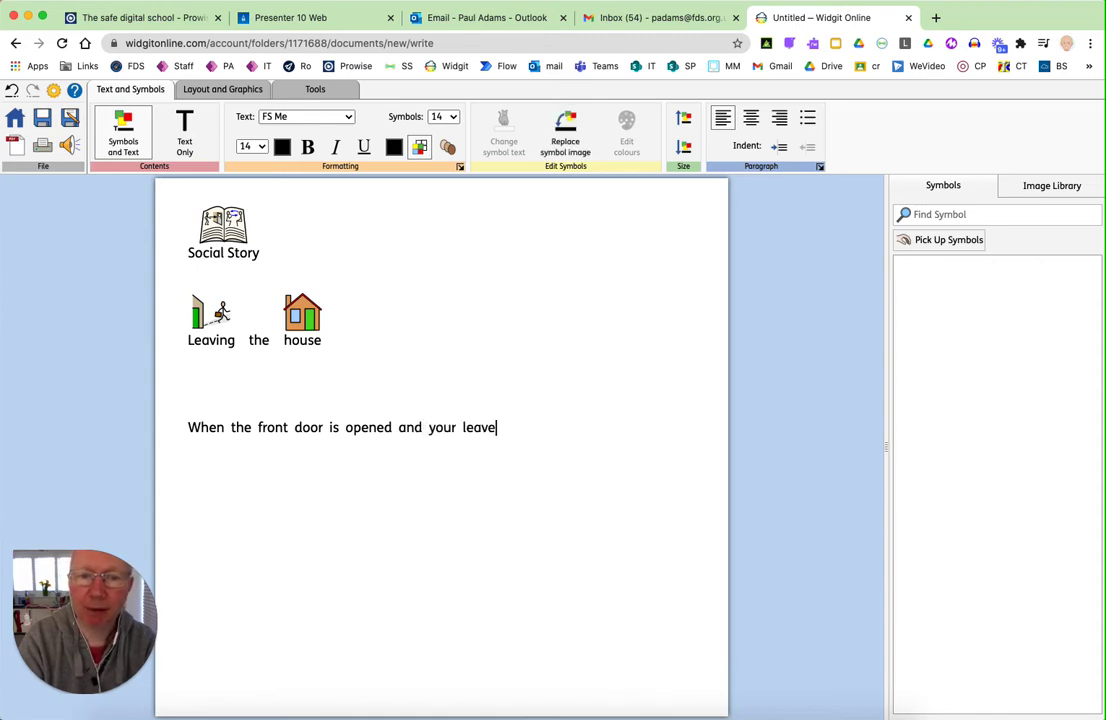
type(", it may ")
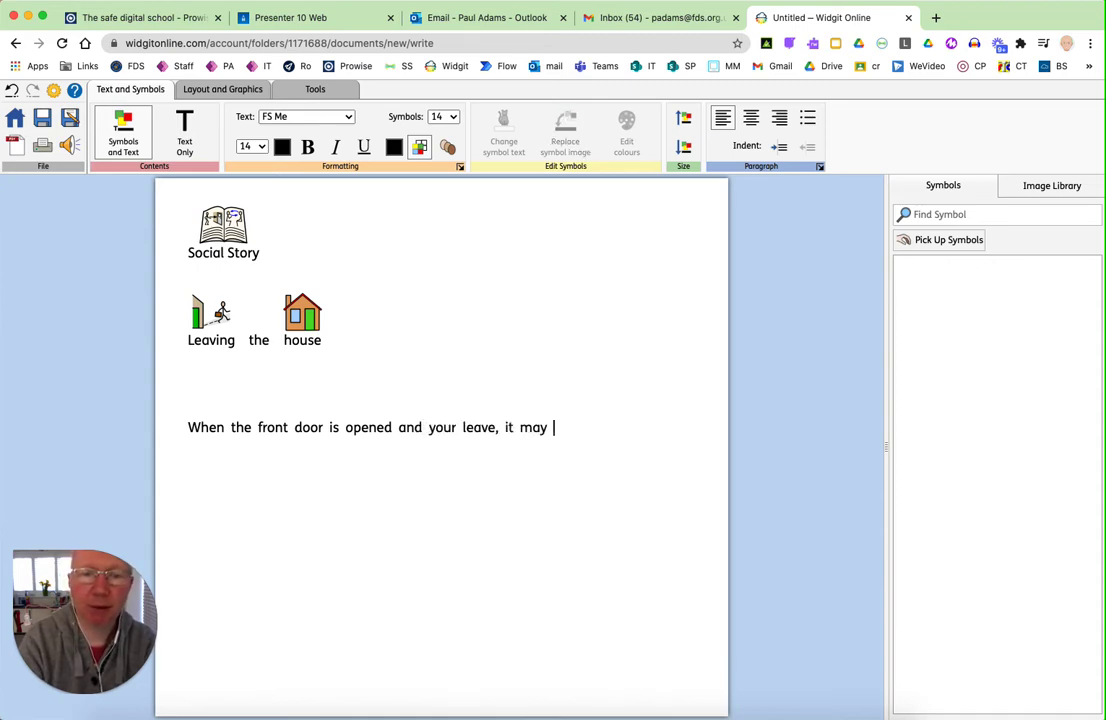
type("feel different.")
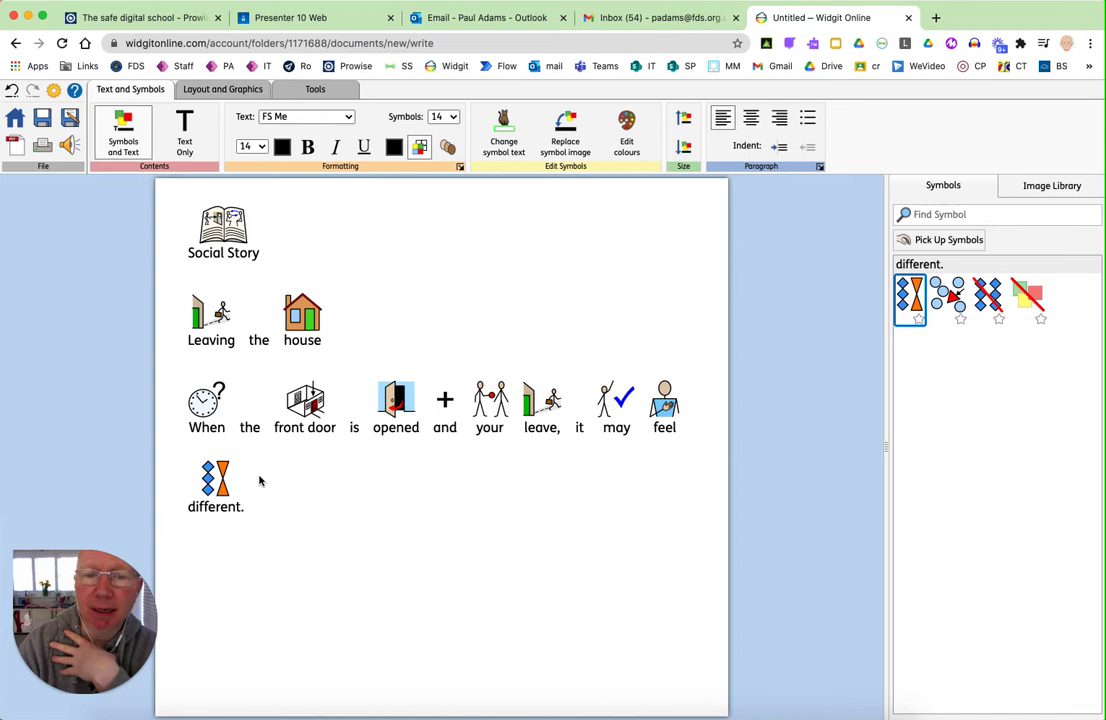
Remove the symbols above the words "your" and "and" in the sentence, leaving both as plain text.
left_click(493, 428)
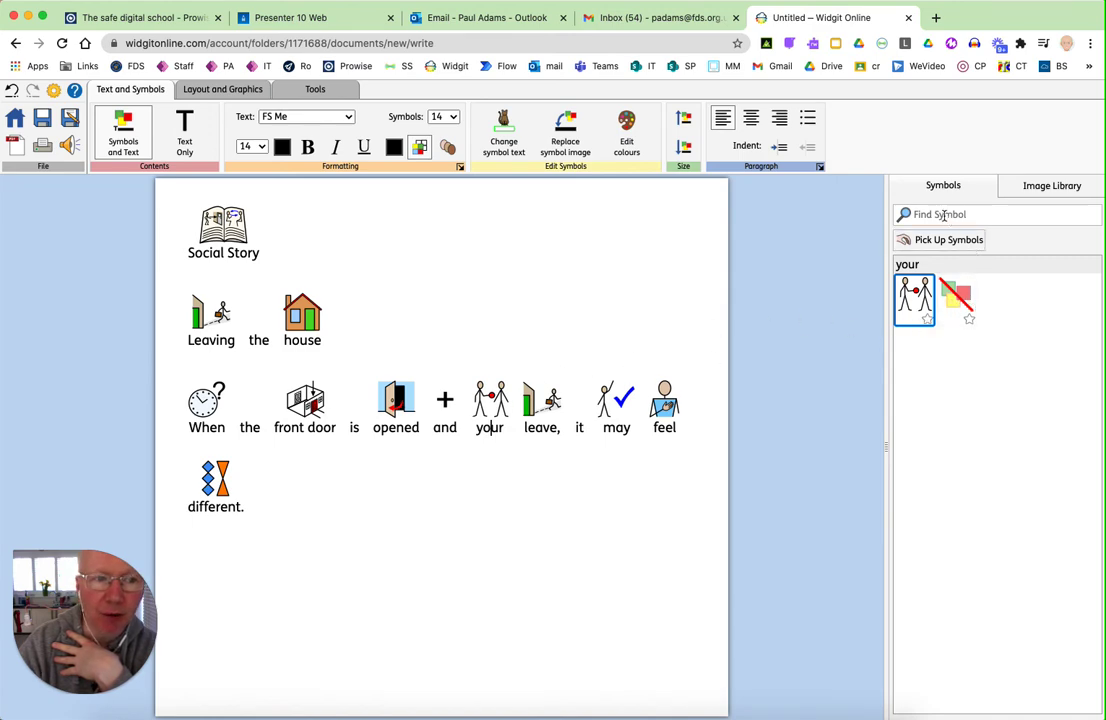
left_click(955, 296)
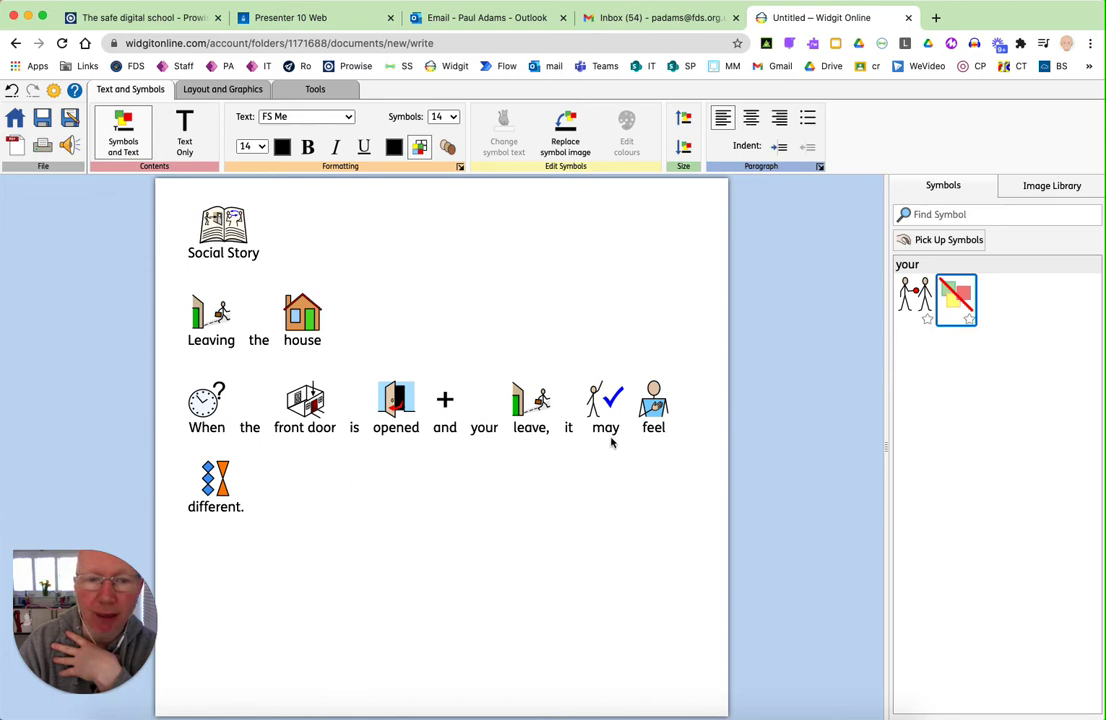
left_click(441, 427)
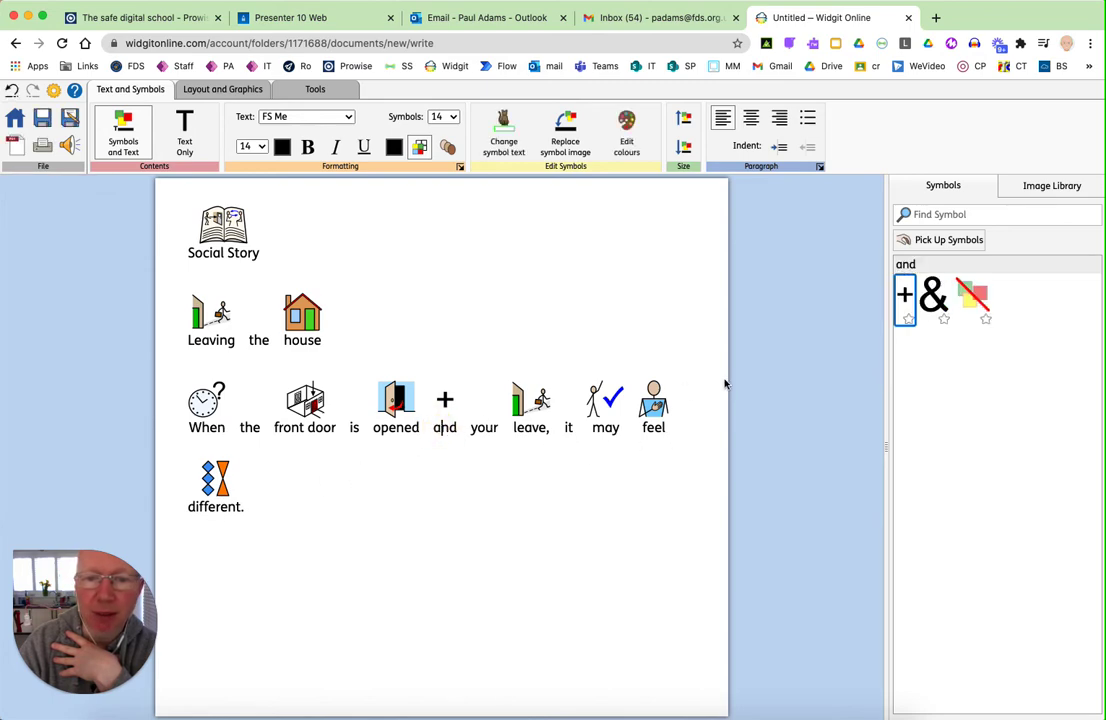
left_click(972, 296)
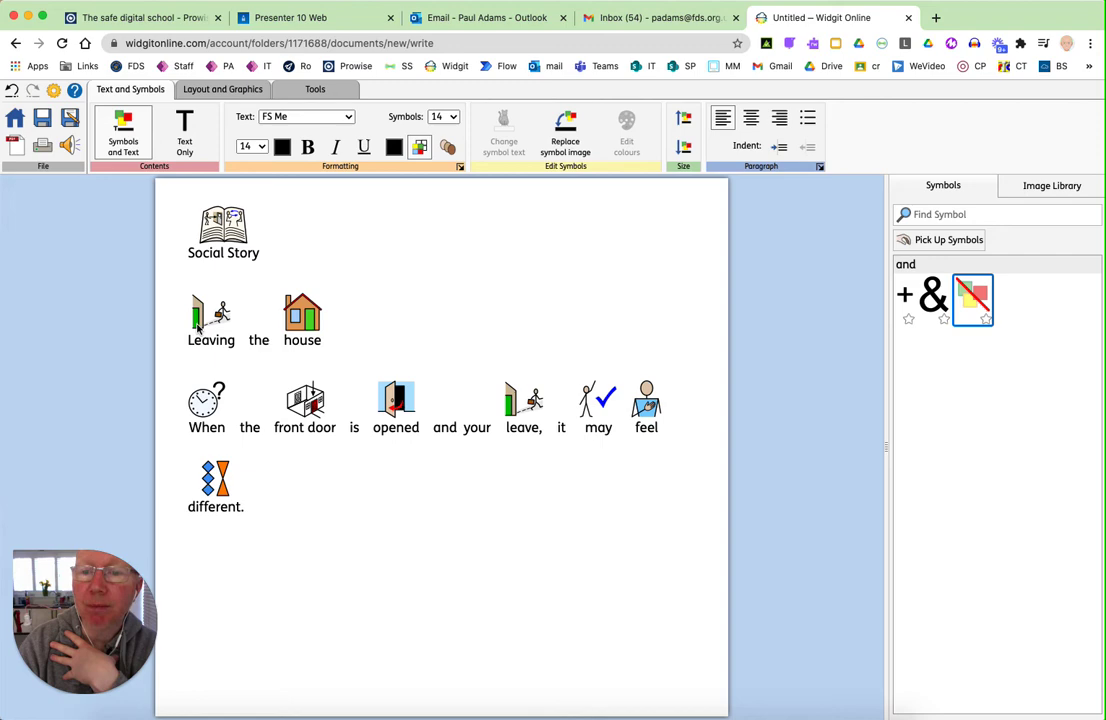
Search the symbols for "story" to find an alternative for the "Social Story" heading, and clear the search term.
left_click(220, 254)
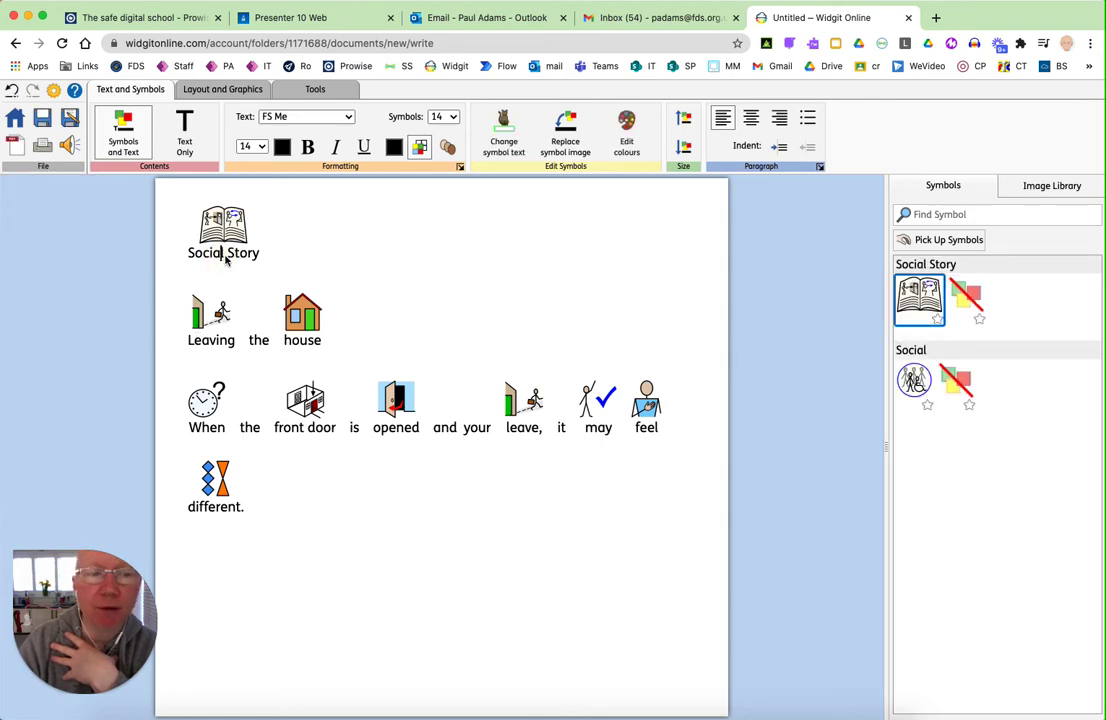
left_click(947, 215)
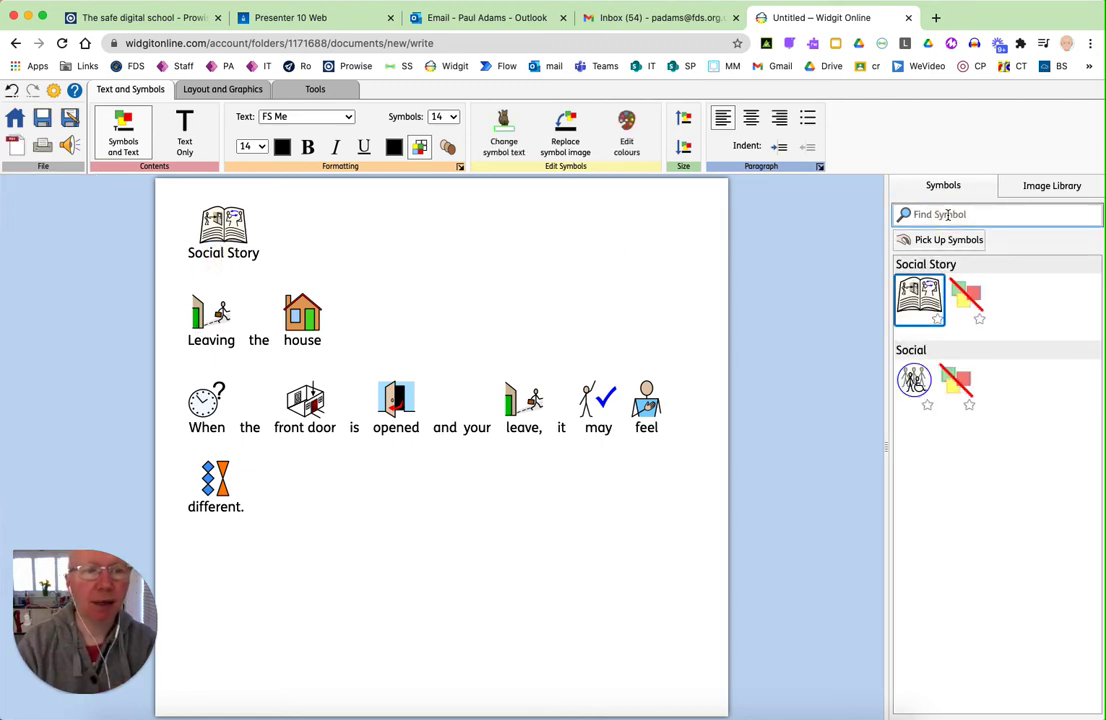
type("story")
key("Return")
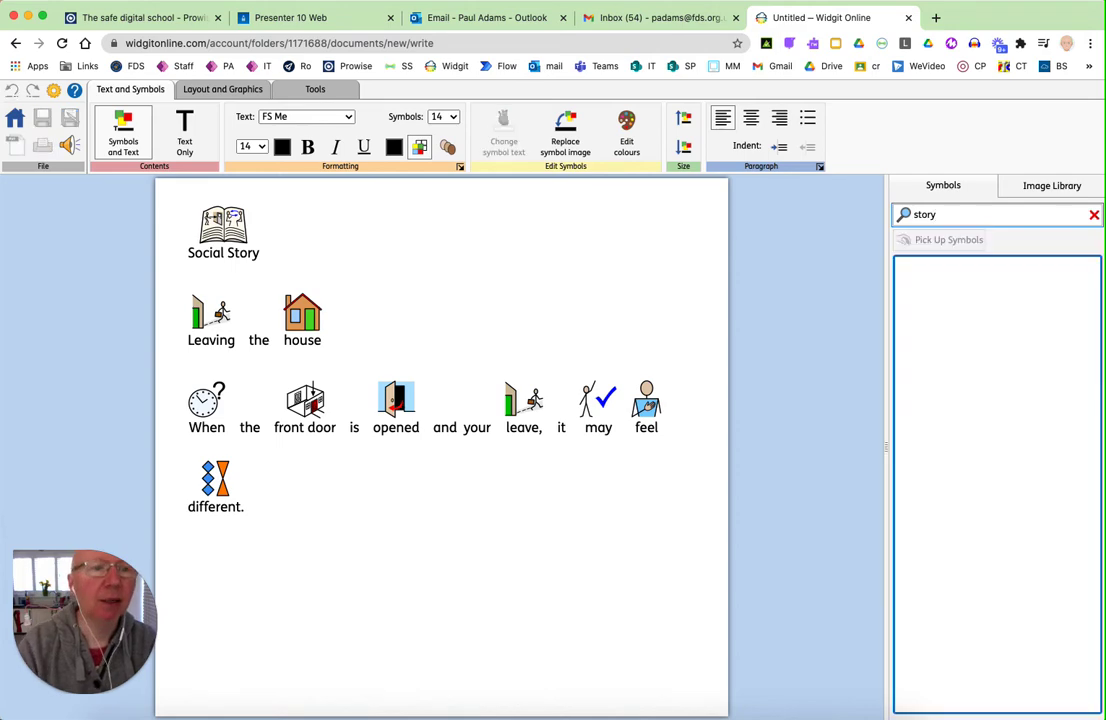
key("BackSpace")
key("BackSpace")
key("BackSpace")
key("BackSpace")
key("BackSpace")
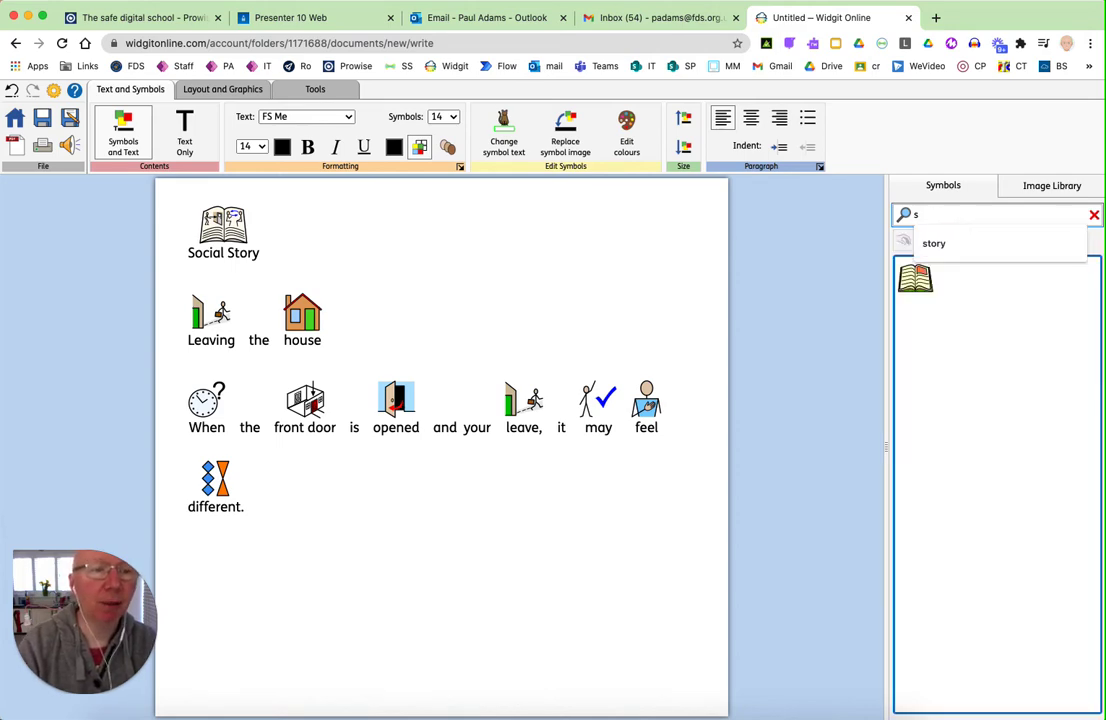
Search the symbols for "book" and replace the symbol above "Social Story" with the green book.
left_click(222, 252)
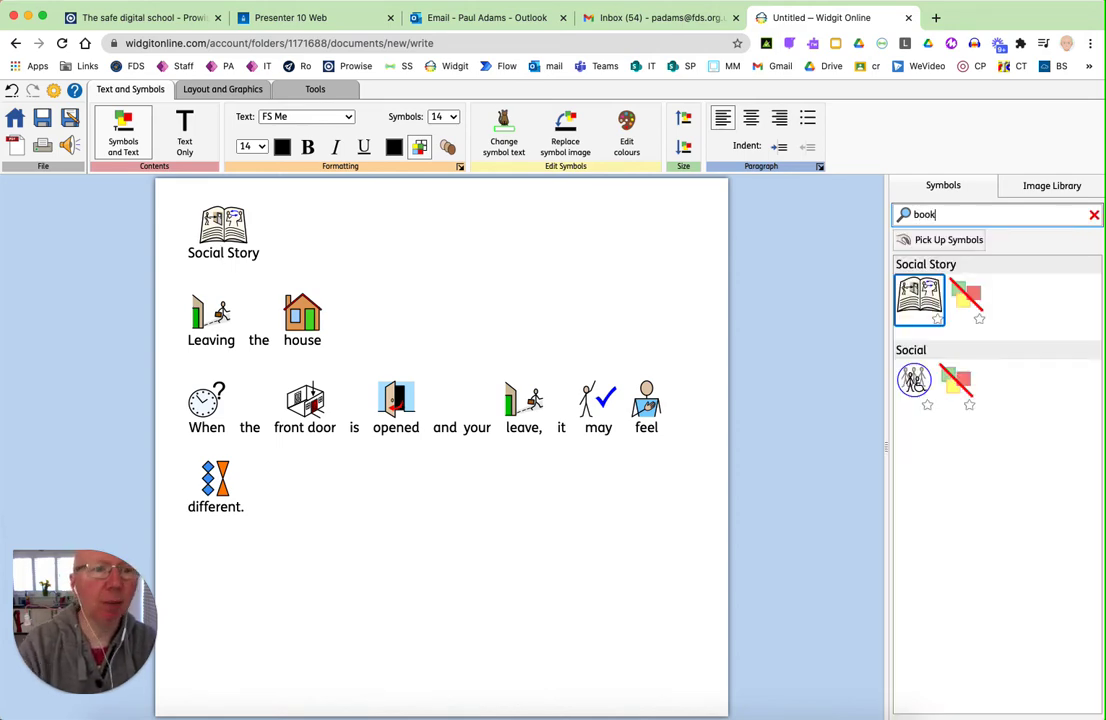
key("Return")
left_click(914, 280)
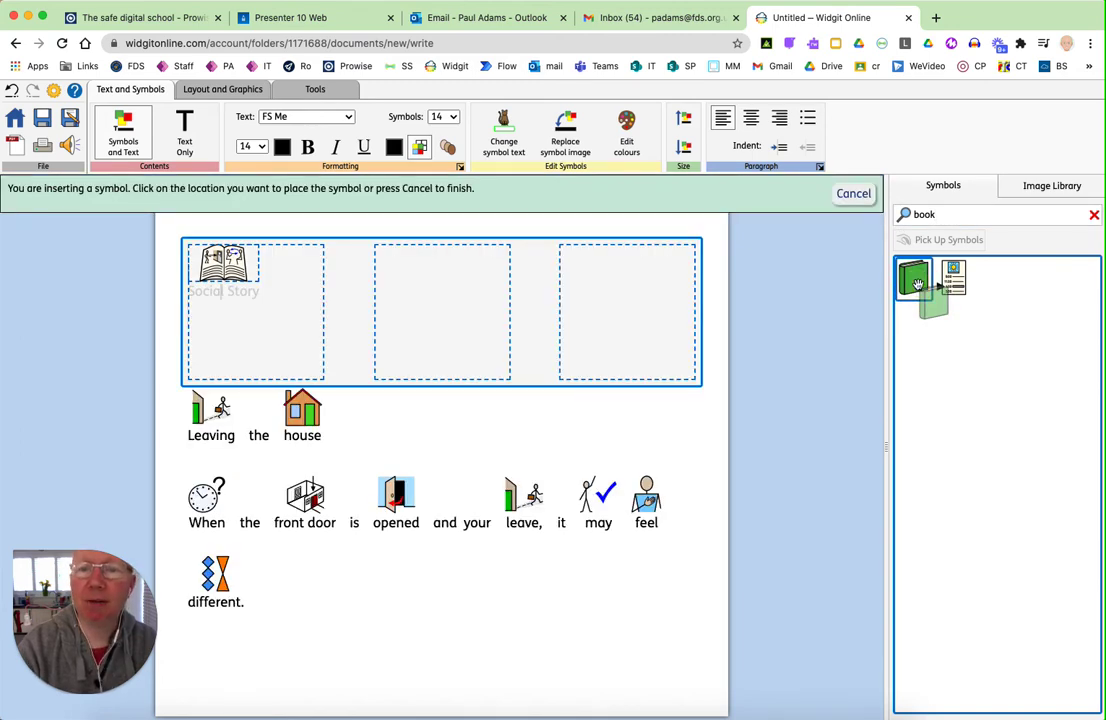
key("Escape")
left_click_drag(918, 285, 224, 228)
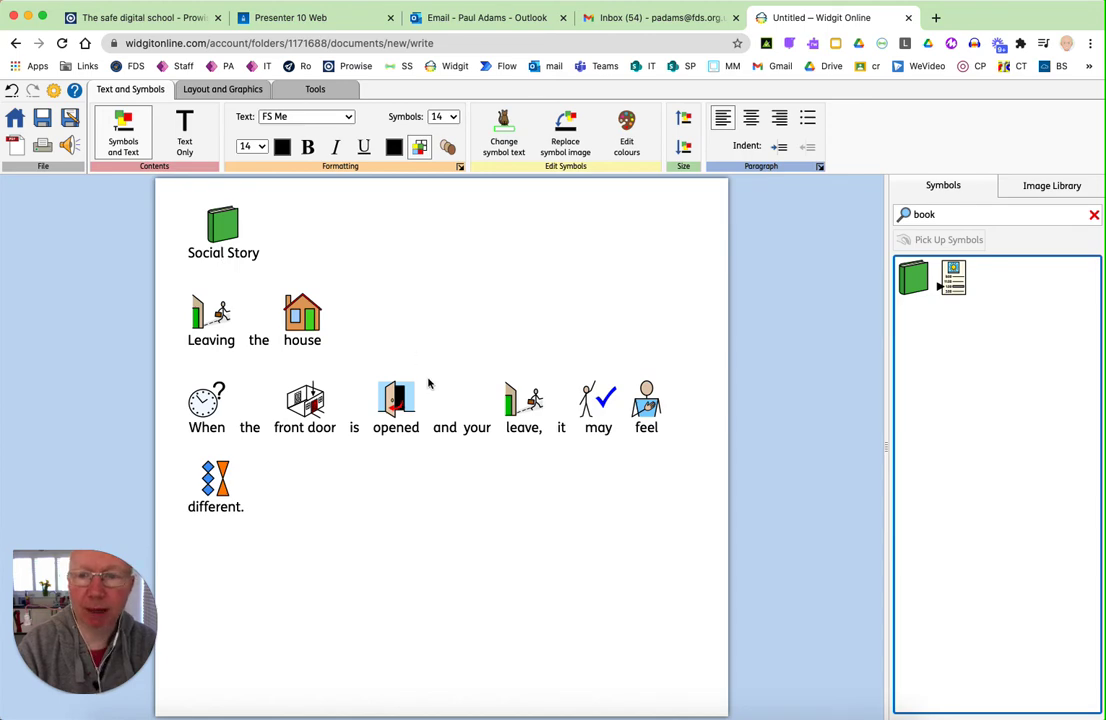
Insert the aardvark picture from the image library centred above the "Social Story" heading.
left_click(1057, 191)
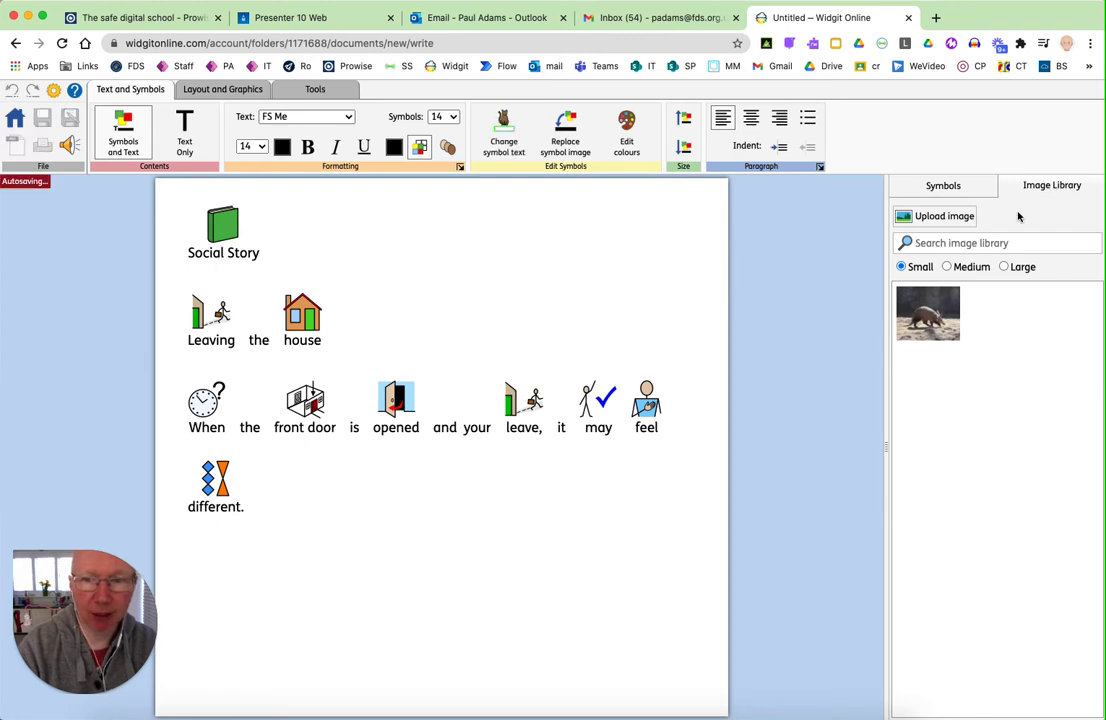
left_click(945, 217)
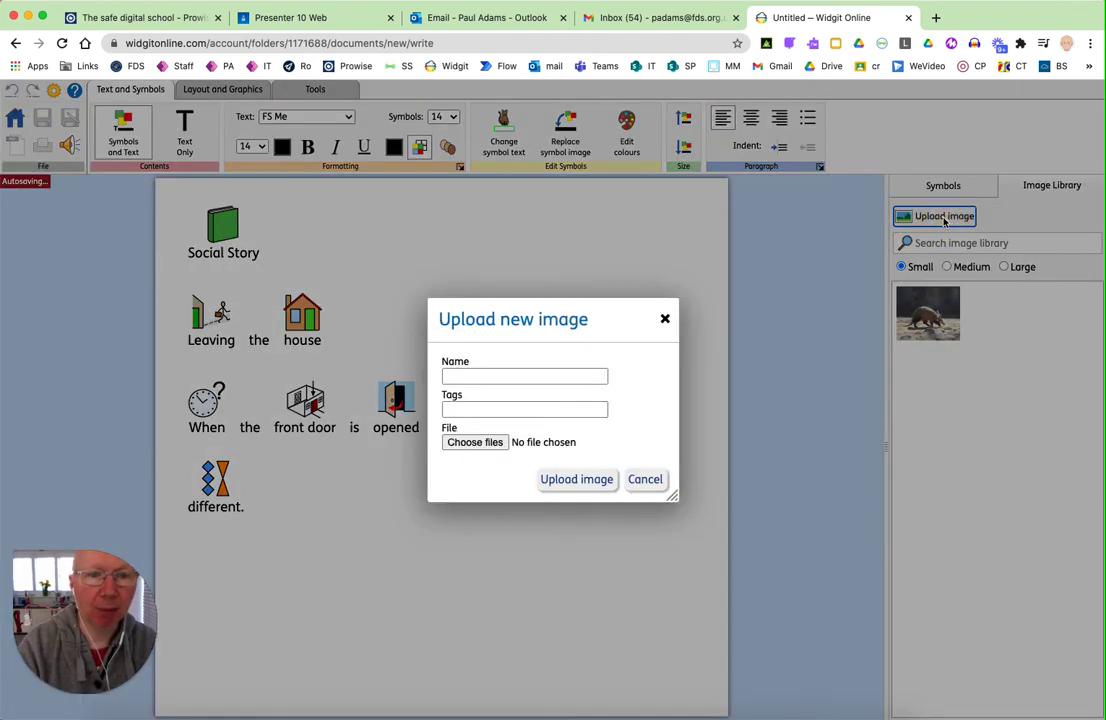
left_click(643, 482)
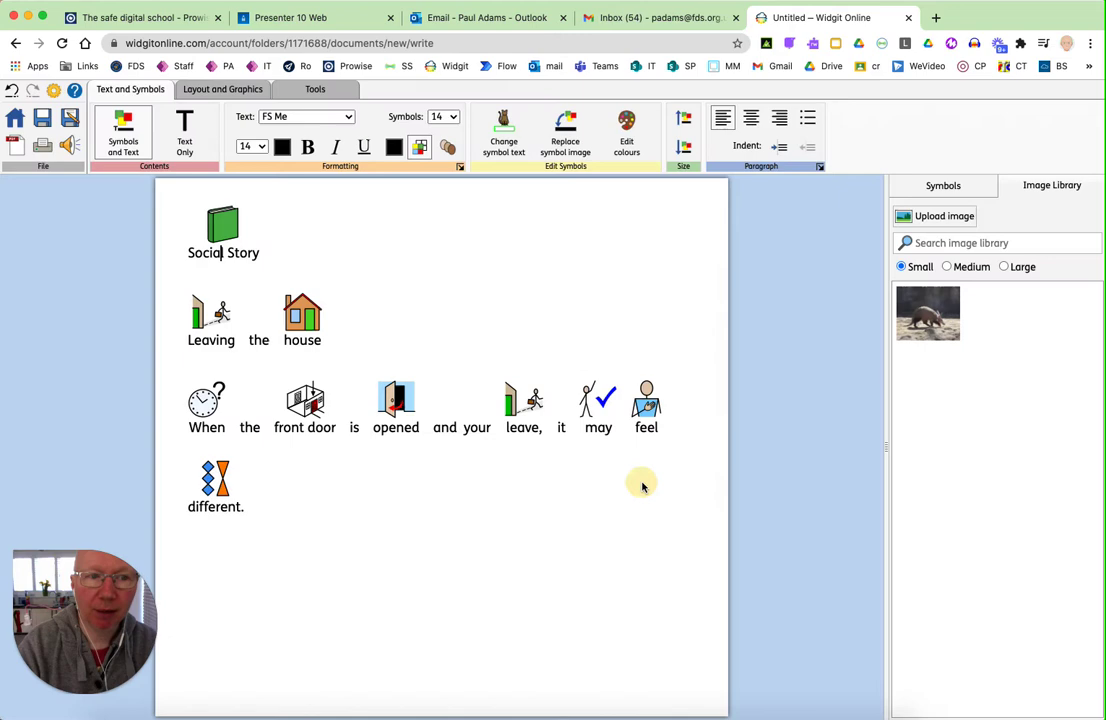
left_click(928, 325)
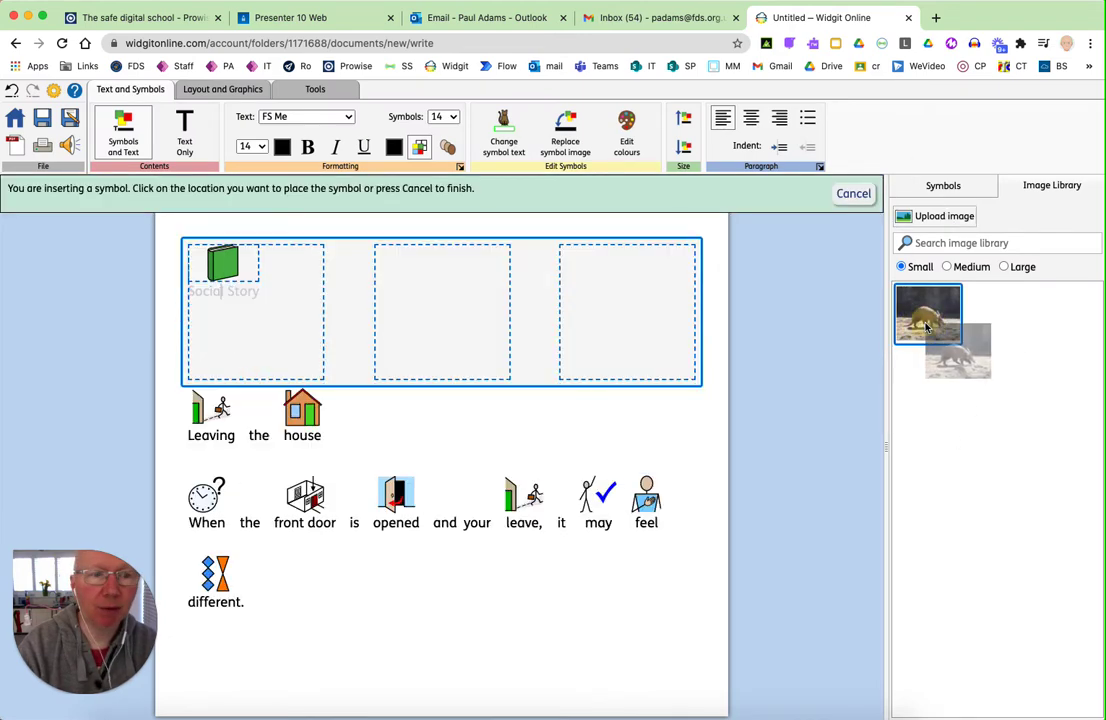
left_click(408, 278)
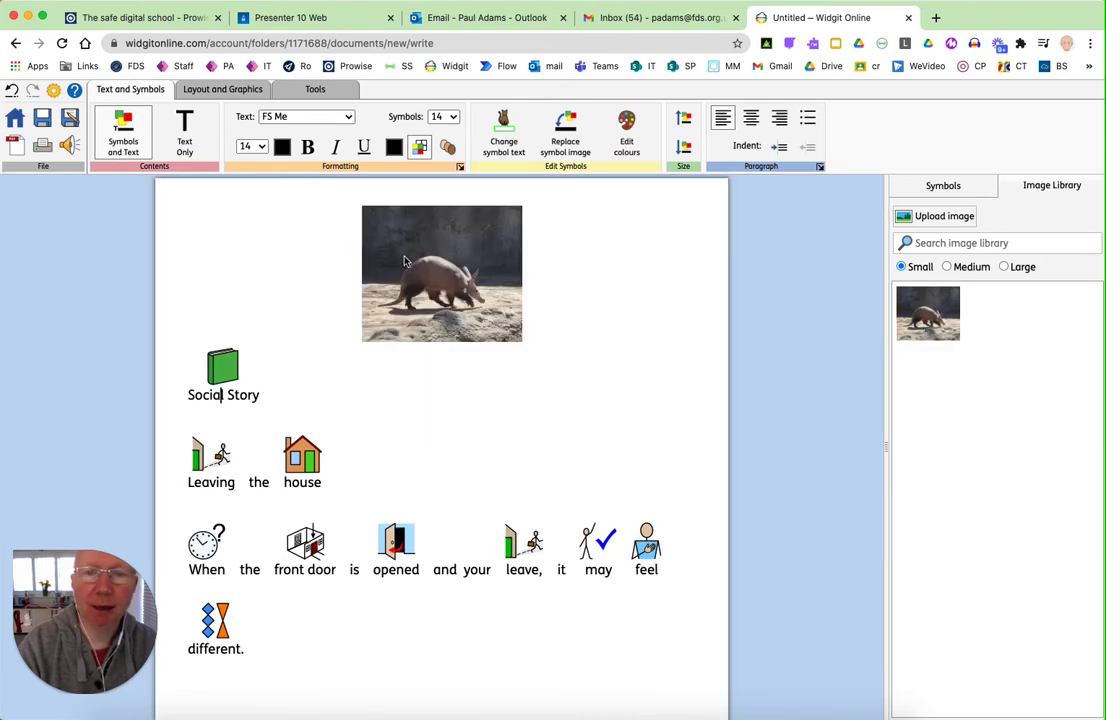
Show the library images at medium size, place a second aardvark picture beside the first and delete the duplicate.
left_click(947, 267)
left_click_drag(922, 325, 318, 291)
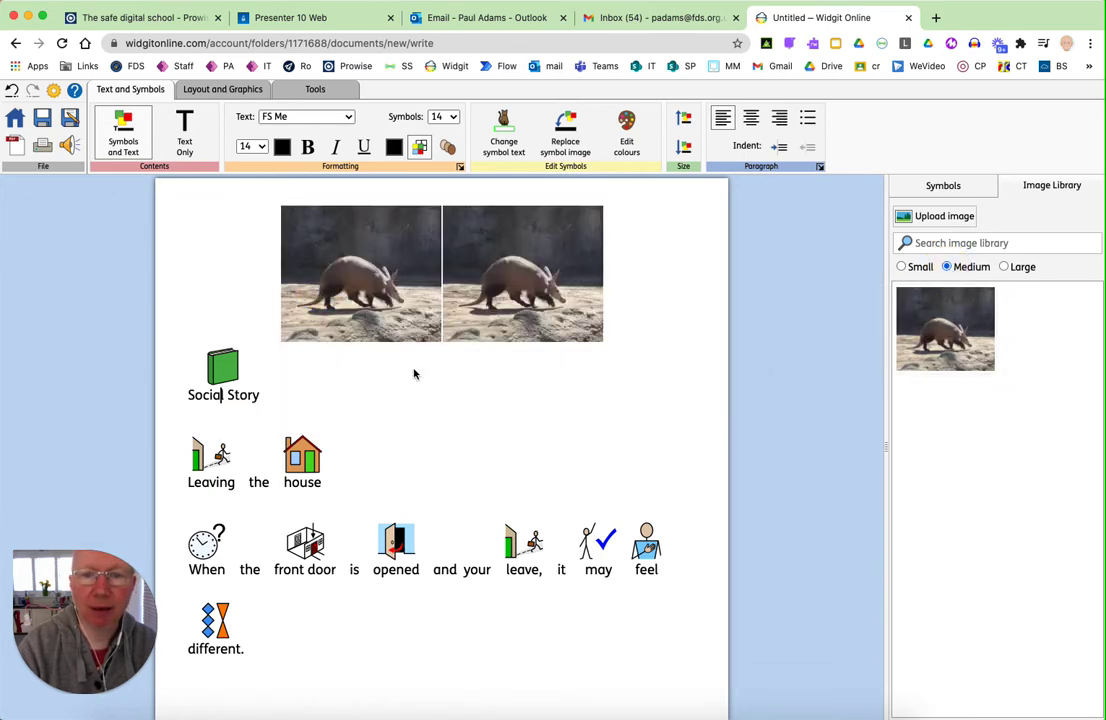
left_click(502, 305)
key("Delete")
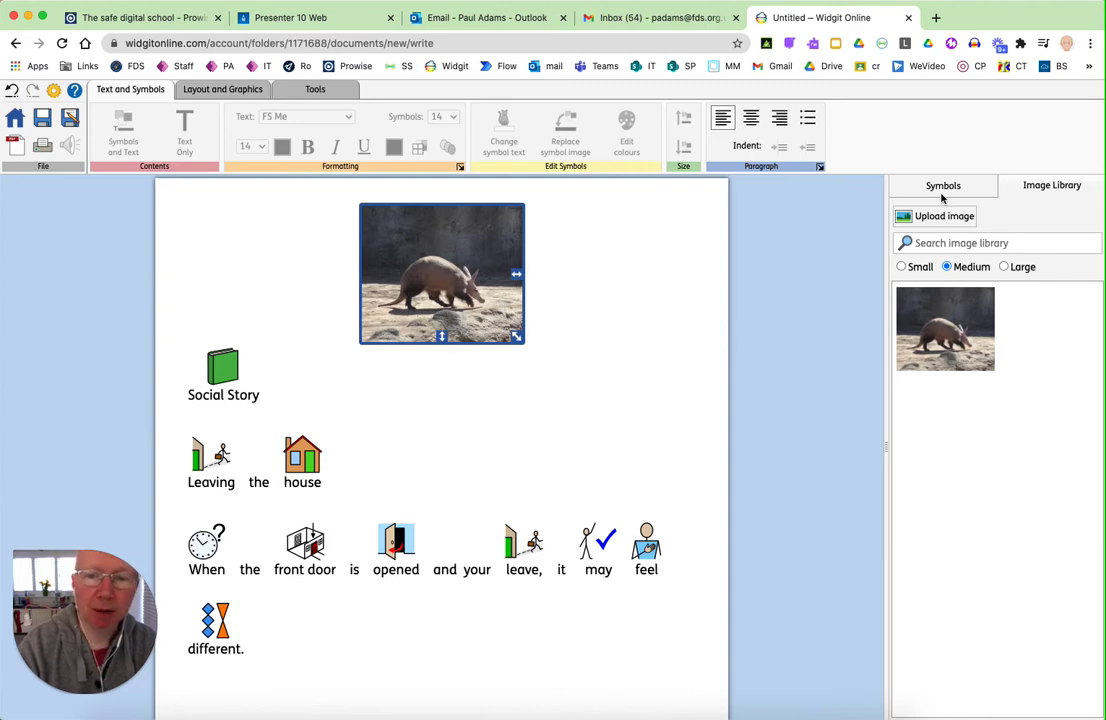
Have the story text read aloud and correct "your" to "you" before "leave" in the sentence.
left_click(295, 374)
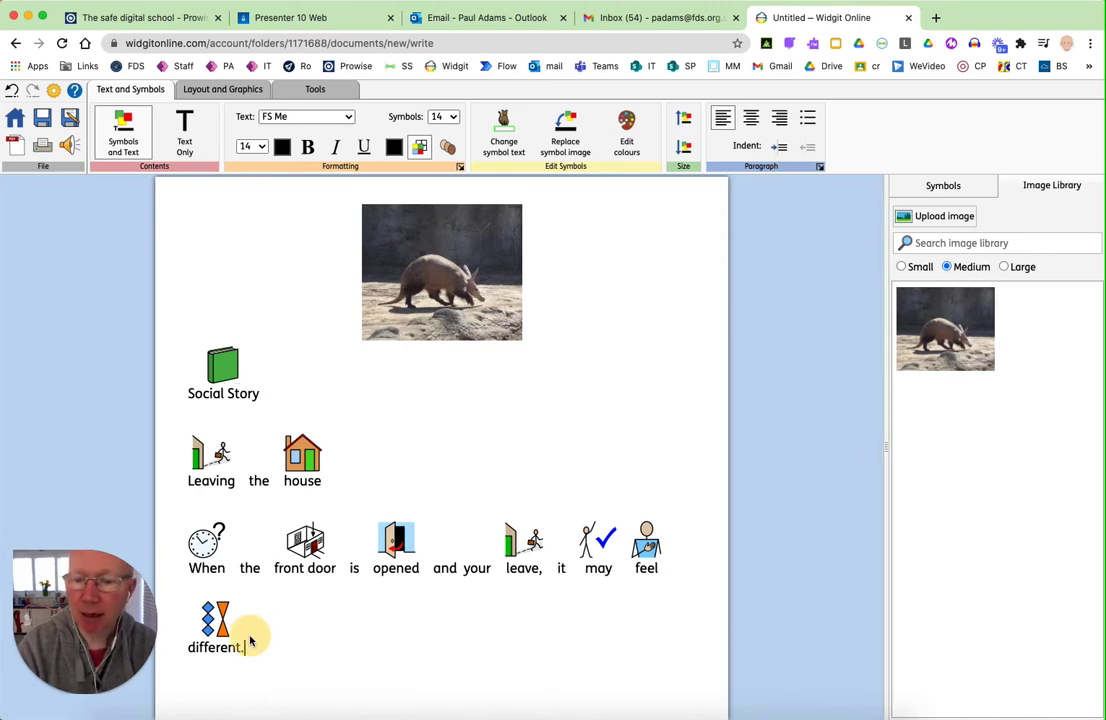
left_click(68, 145)
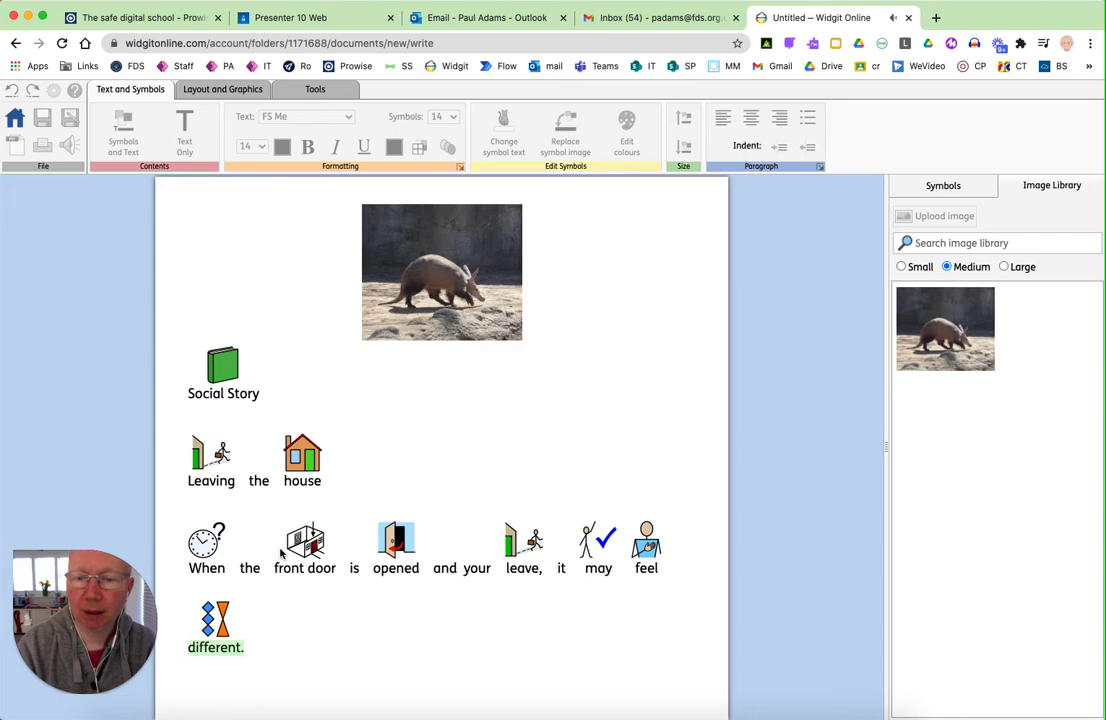
left_click(484, 571)
key("Delete")
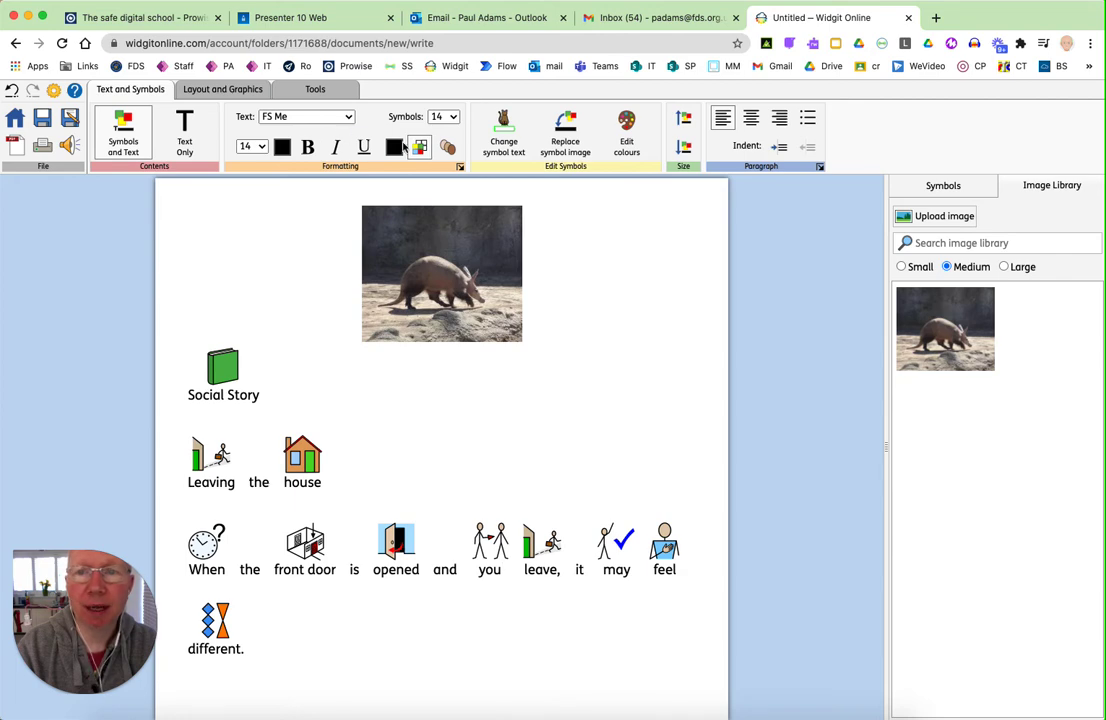
Generate a copy-as-image preview of the sentence beginning "When the front door is opened" and close it.
left_click(222, 90)
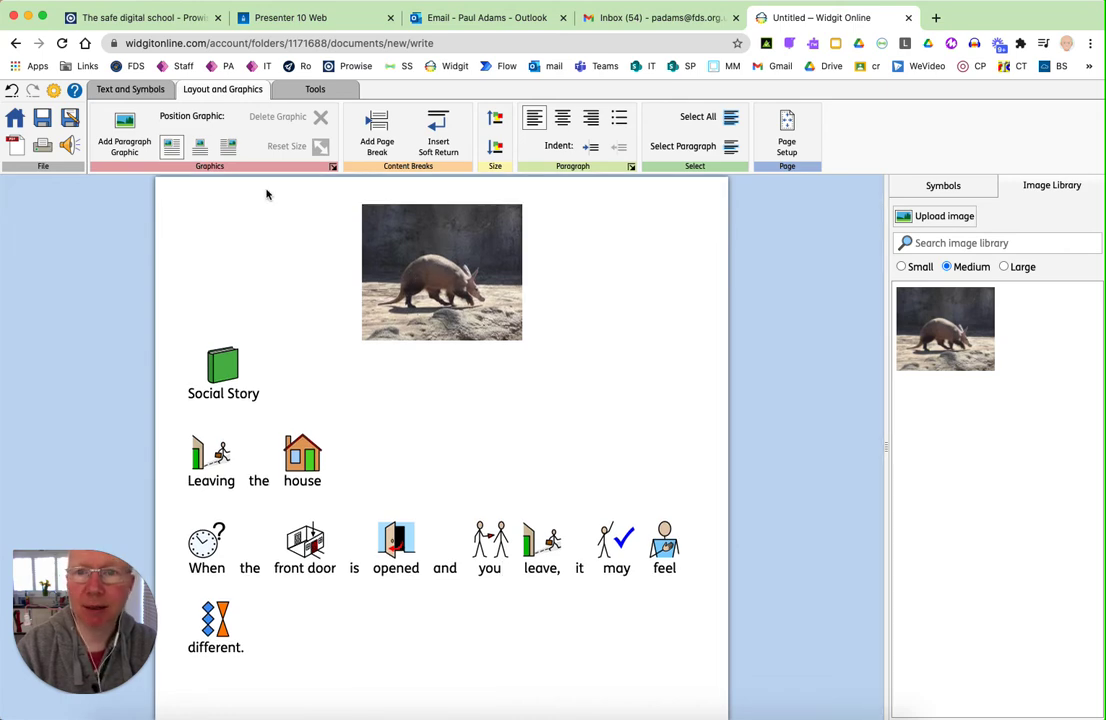
left_click(298, 90)
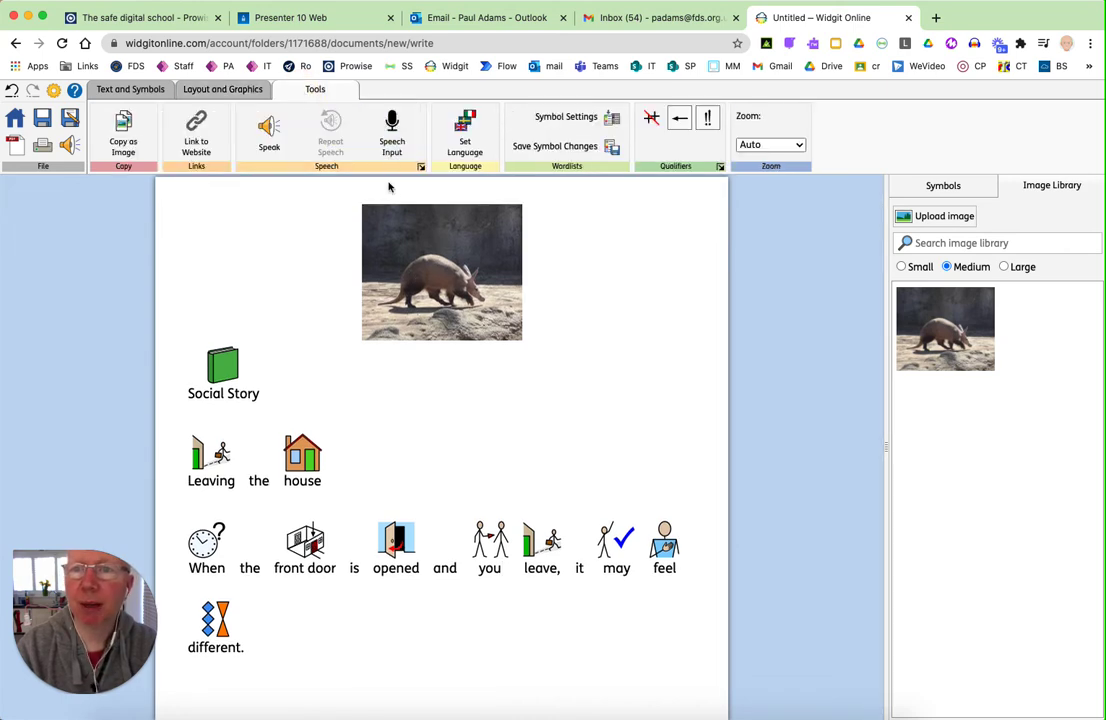
left_click(123, 145)
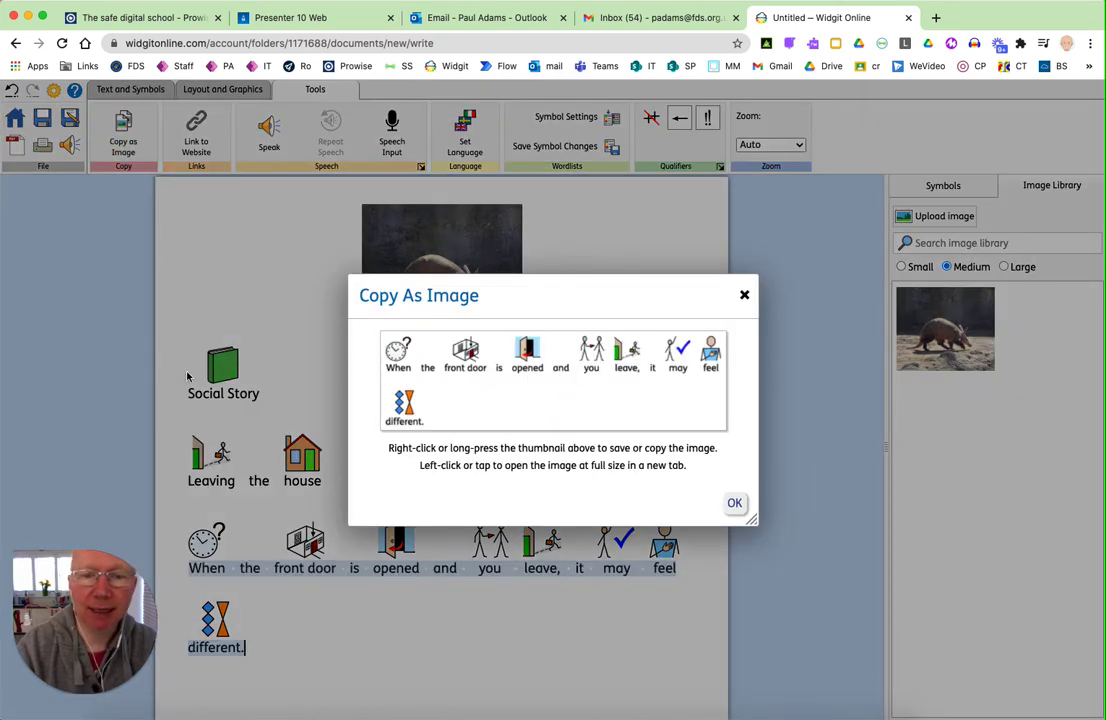
left_click(734, 504)
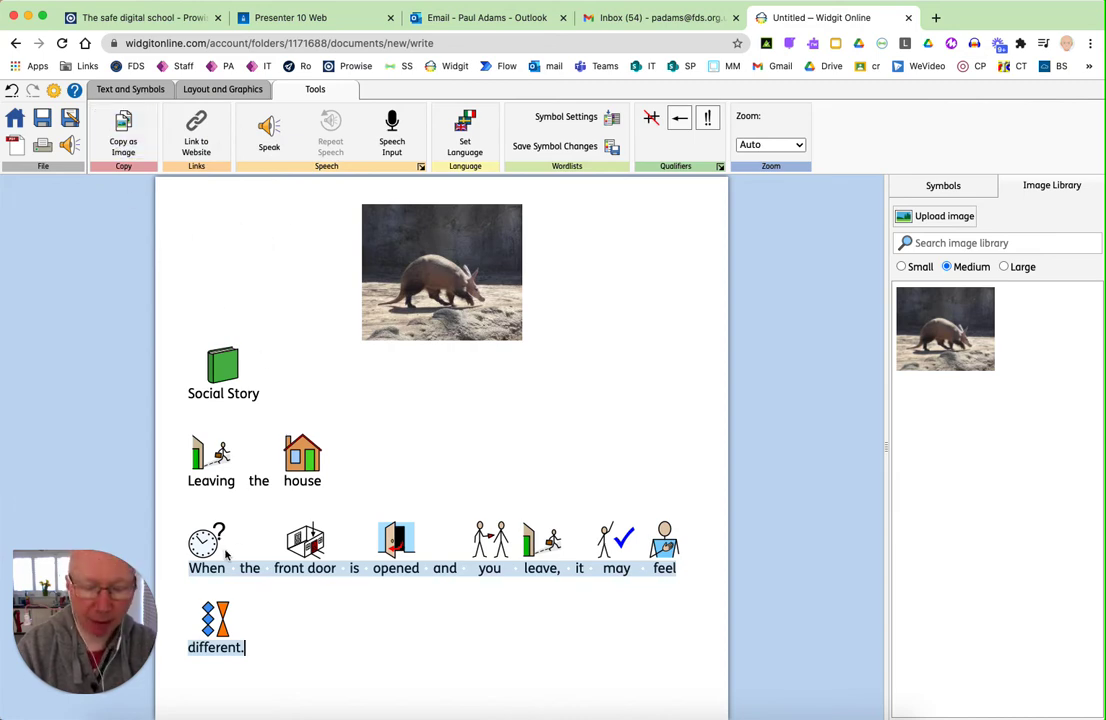
Delete the selected sentence and dictate replacement text below the "Leaving the house" line with speech input.
key("BackSpace")
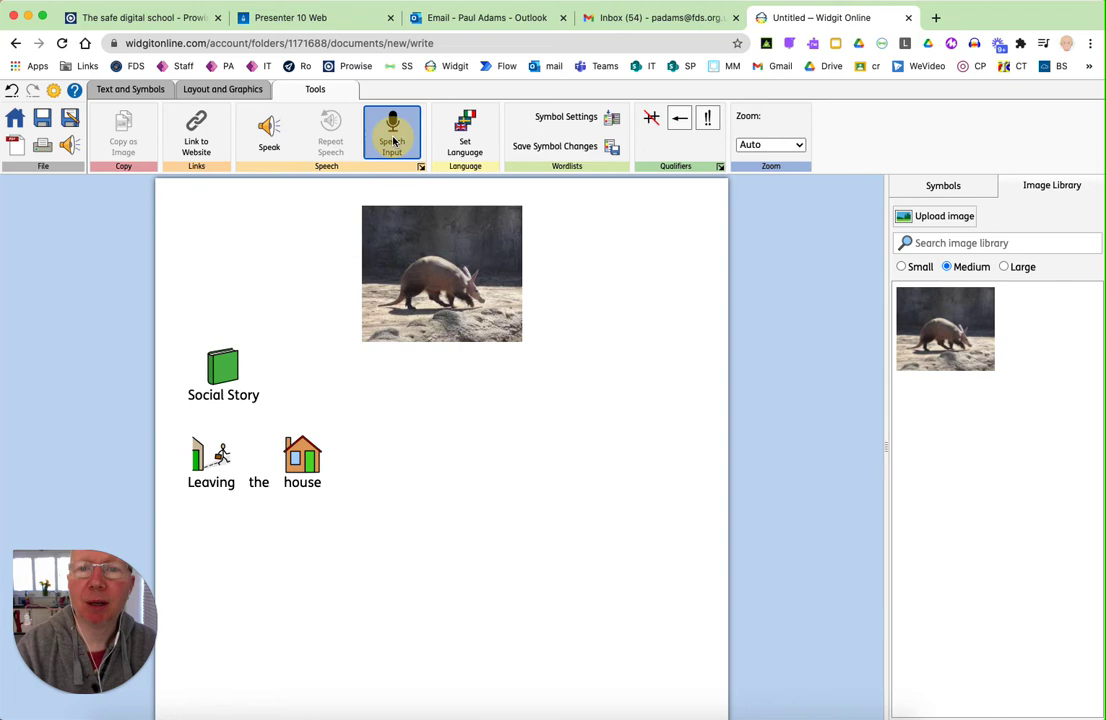
left_click(392, 132)
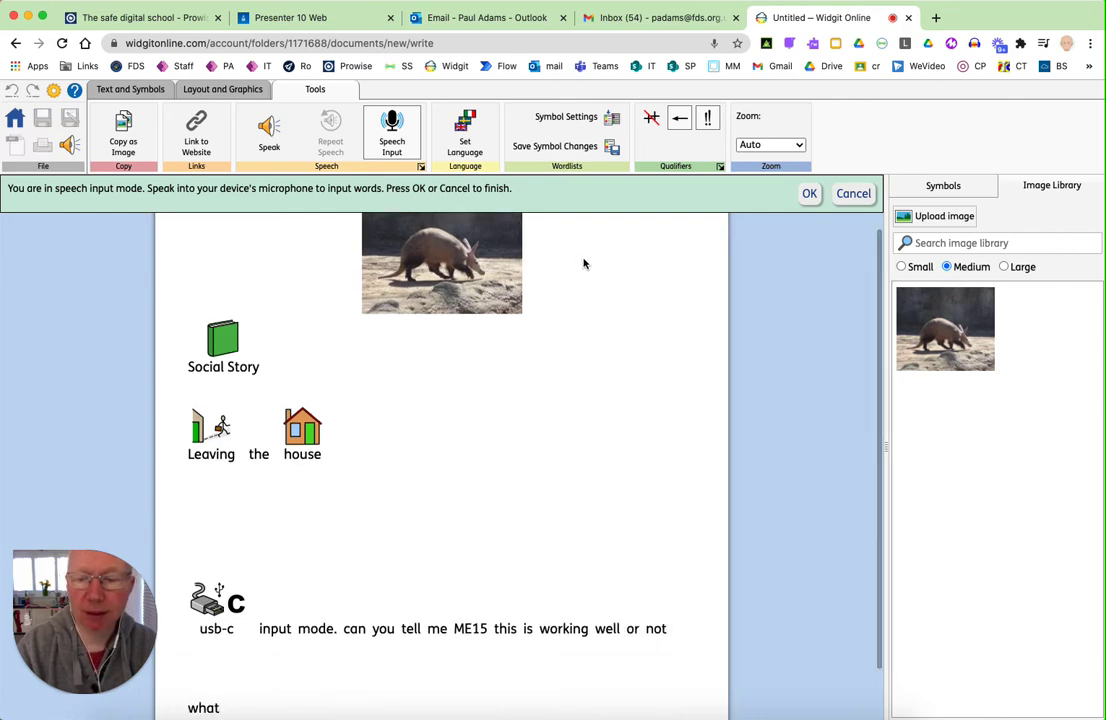
left_click(391, 130)
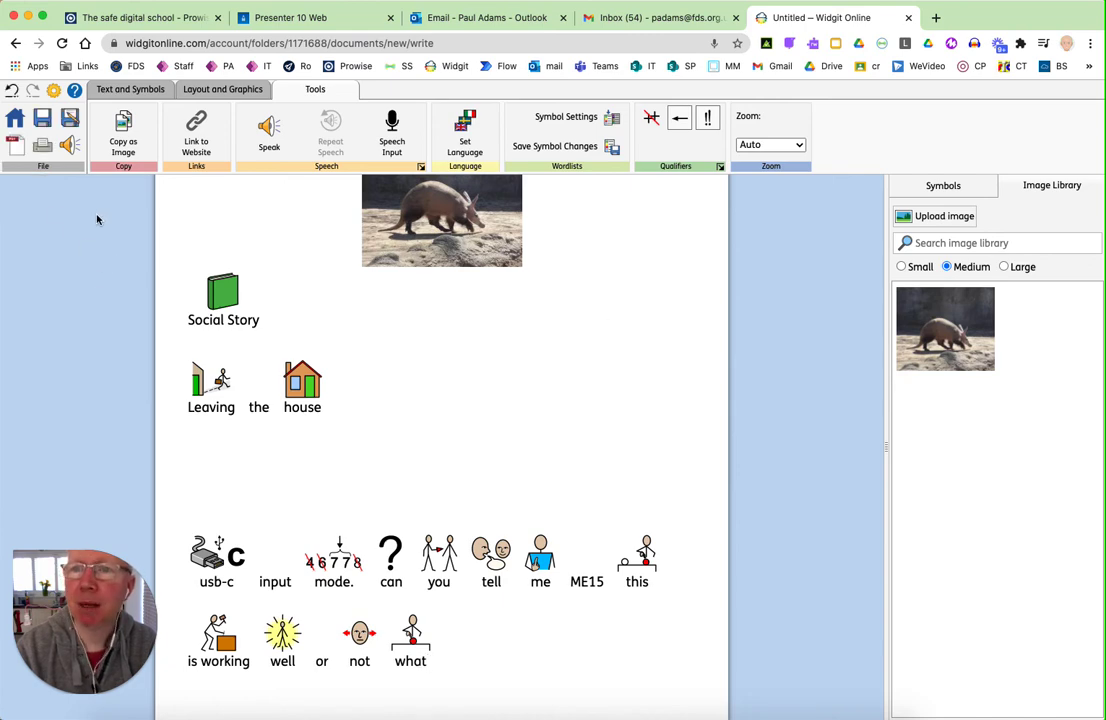
Save the document in My Documents as "Social", with the open-book symbol found under "story" as its icon.
left_click(43, 119)
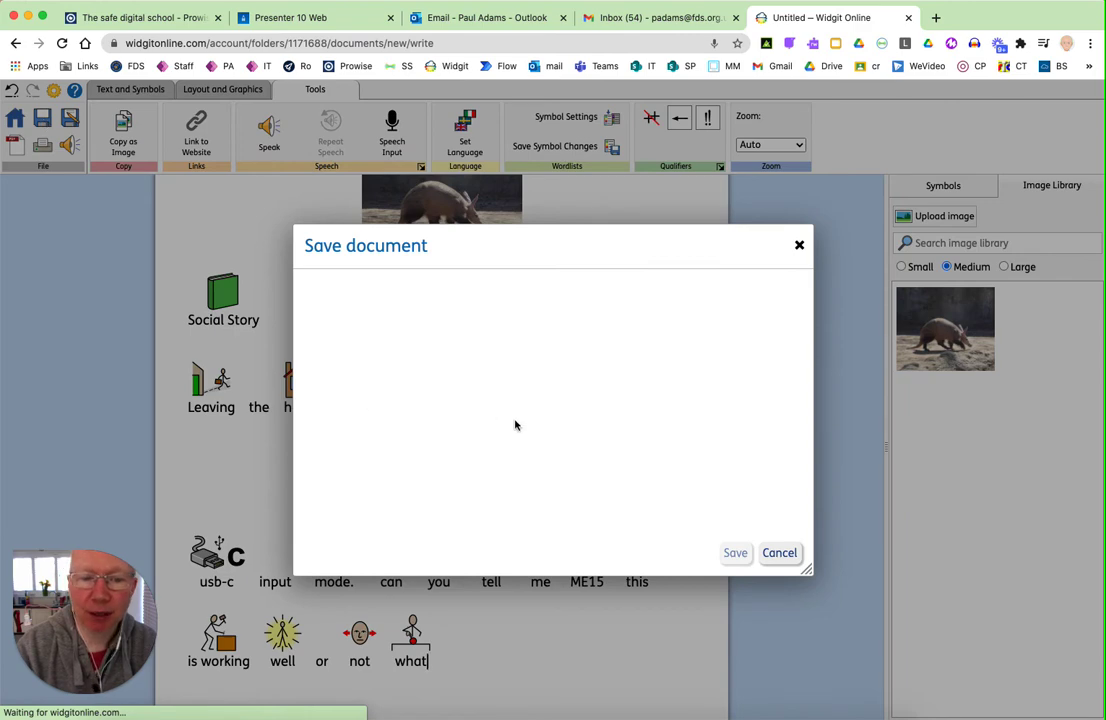
left_click(627, 301)
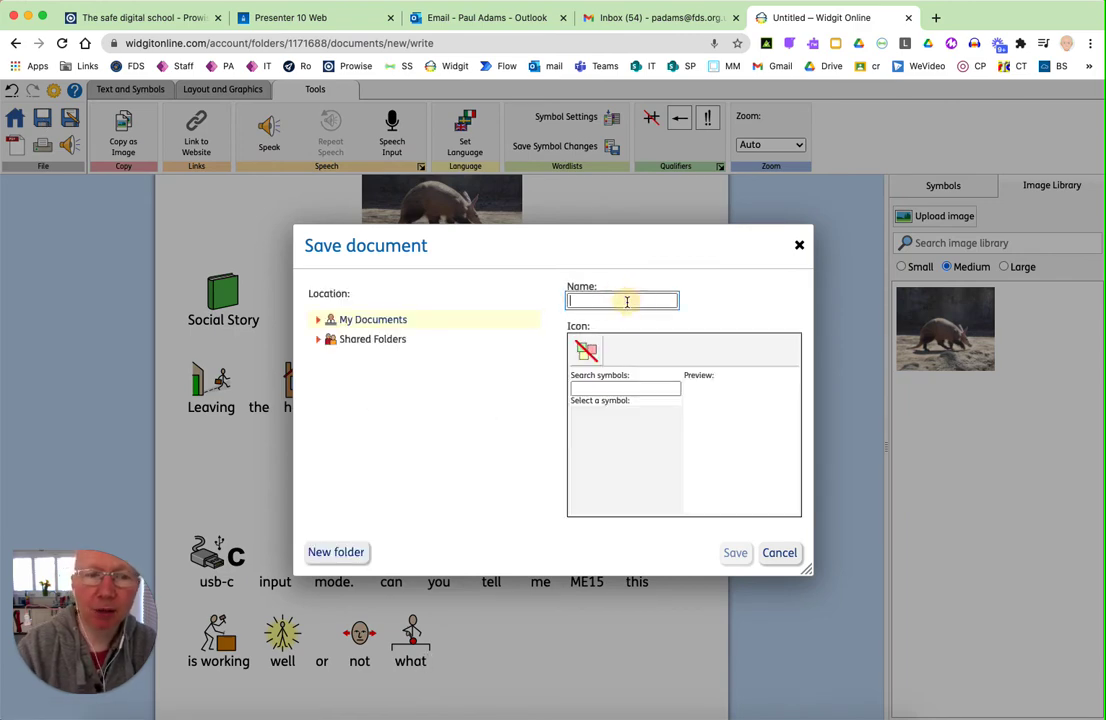
type("Social")
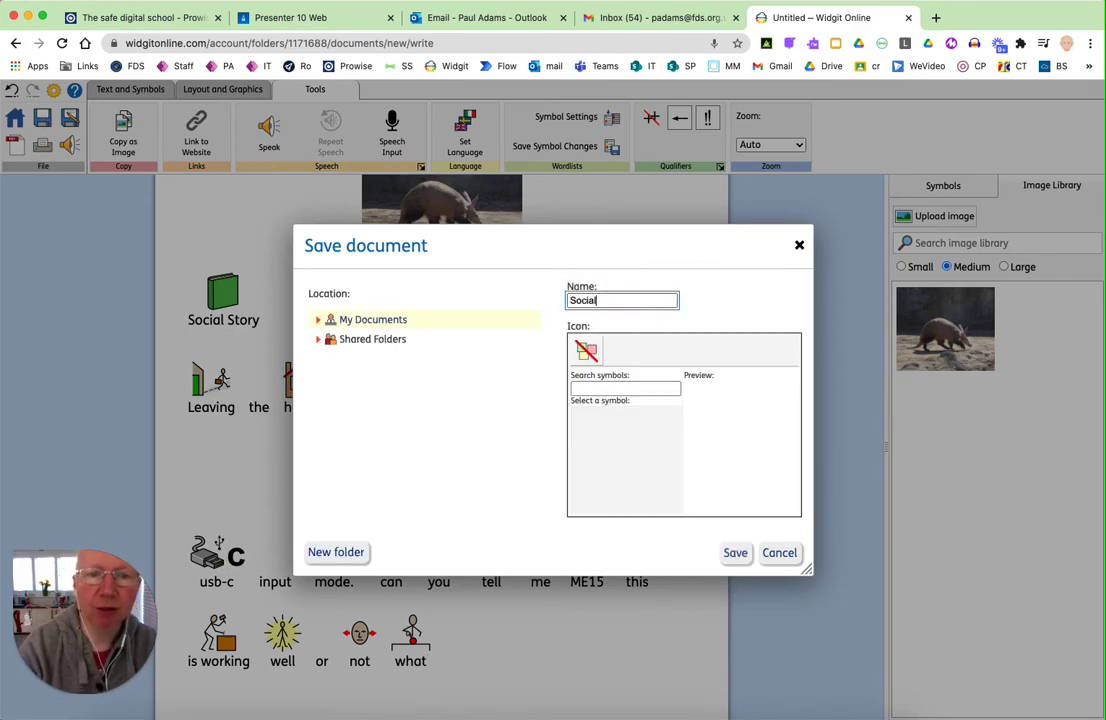
left_click(622, 388)
type("sto")
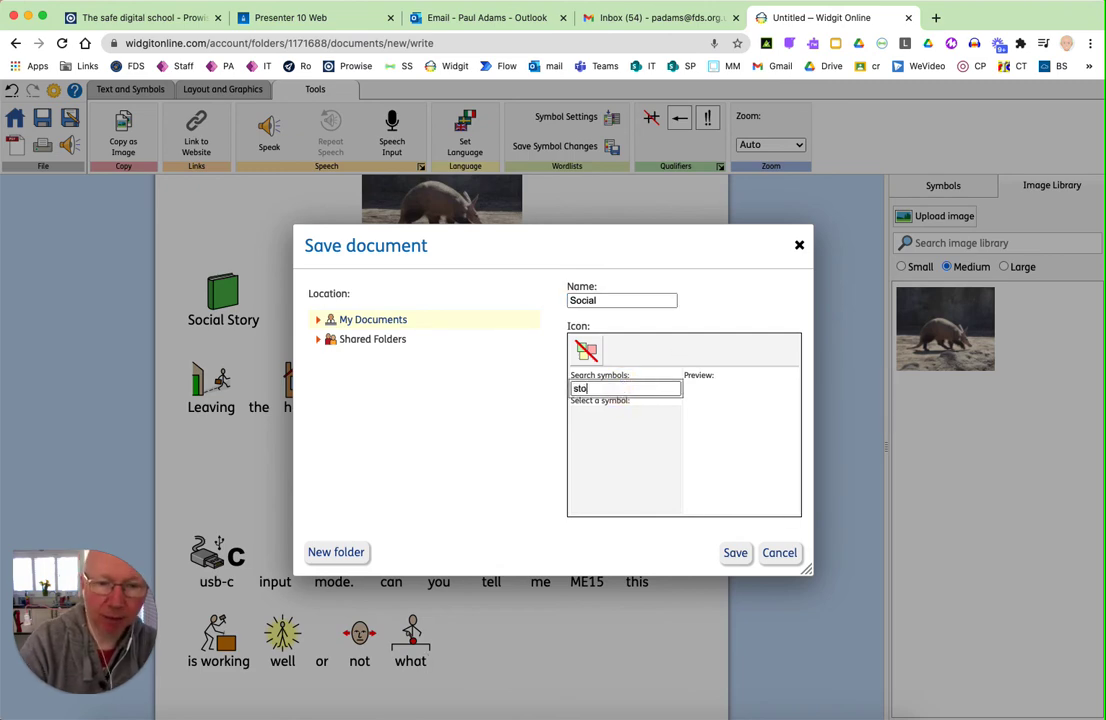
type("ry")
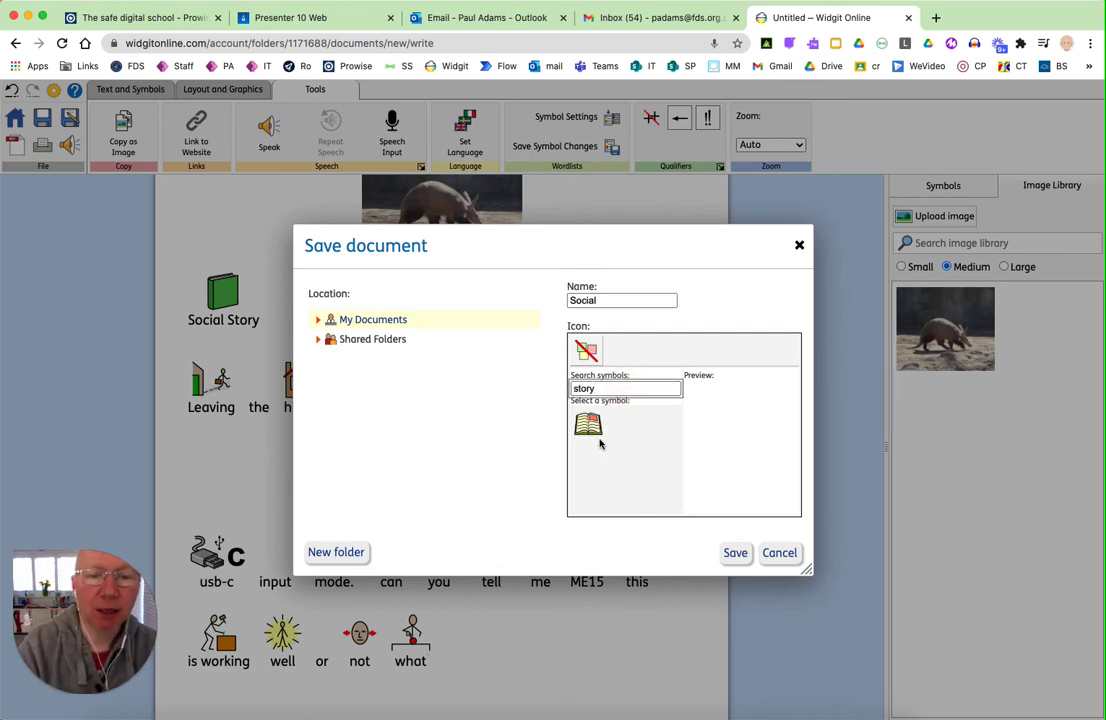
left_click(592, 430)
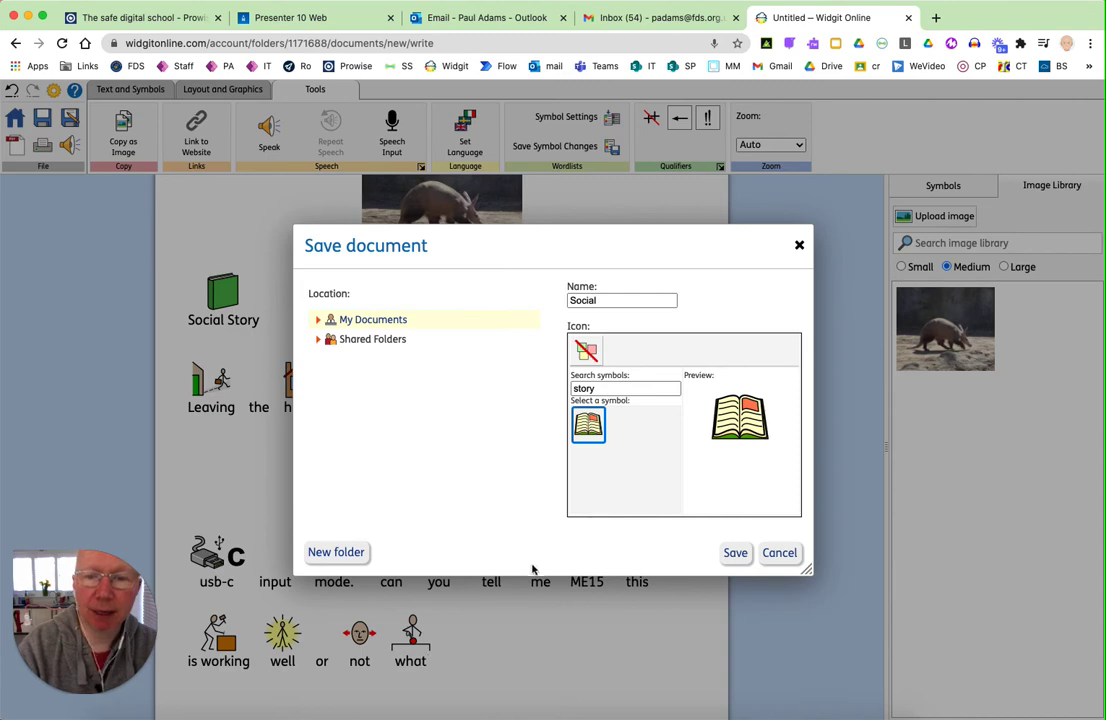
left_click(735, 553)
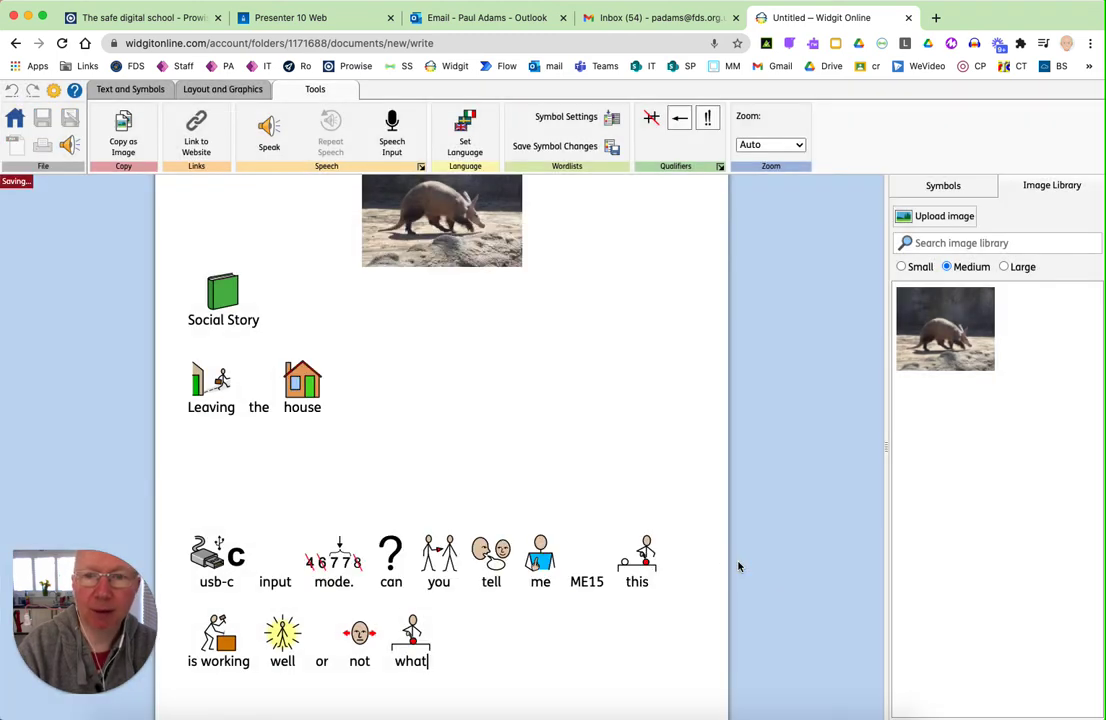
Return to the document list and create a grid from the "Timetable (With Breaks)" school timetable template.
left_click(18, 118)
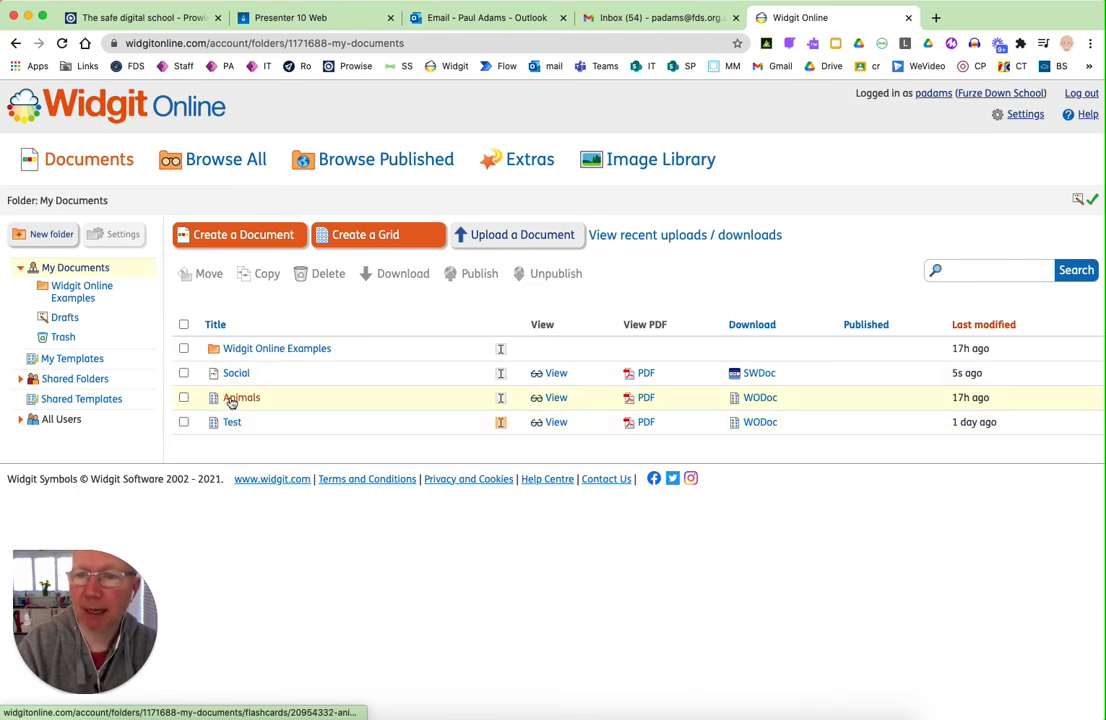
left_click(345, 235)
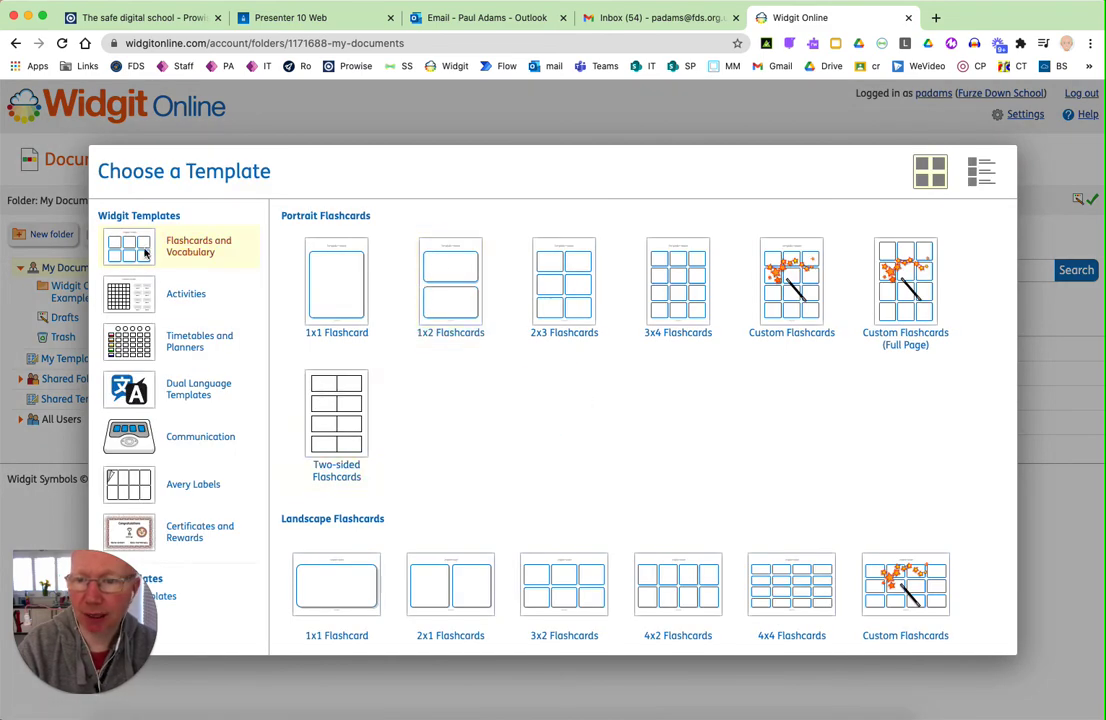
left_click(157, 309)
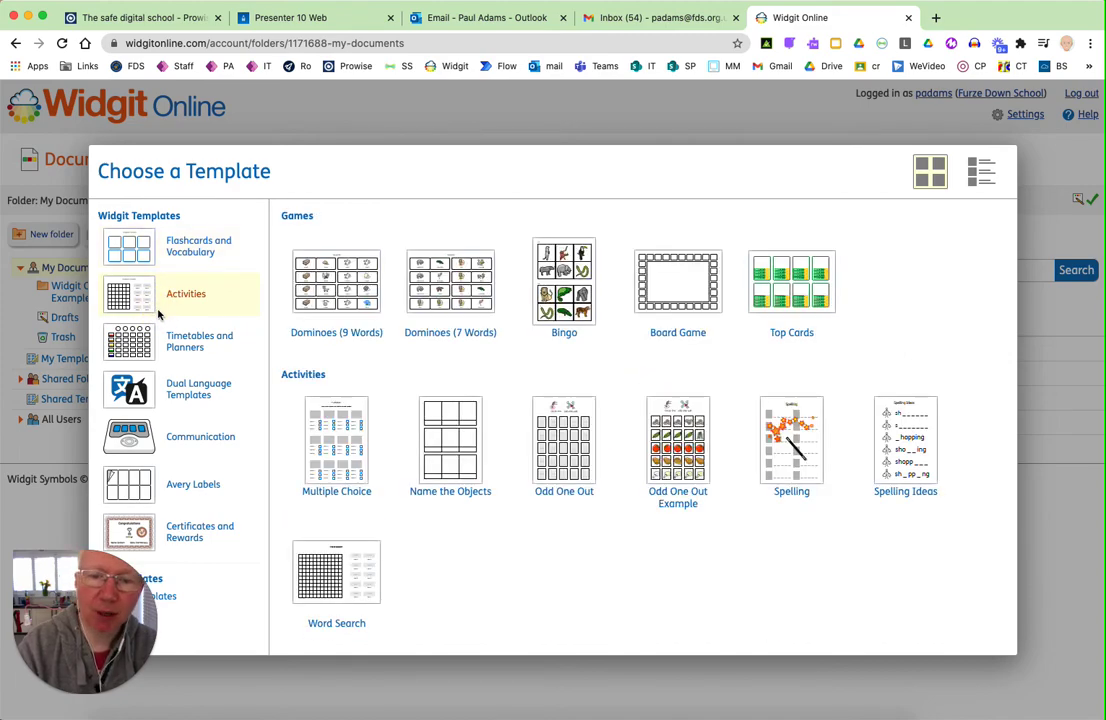
left_click(173, 347)
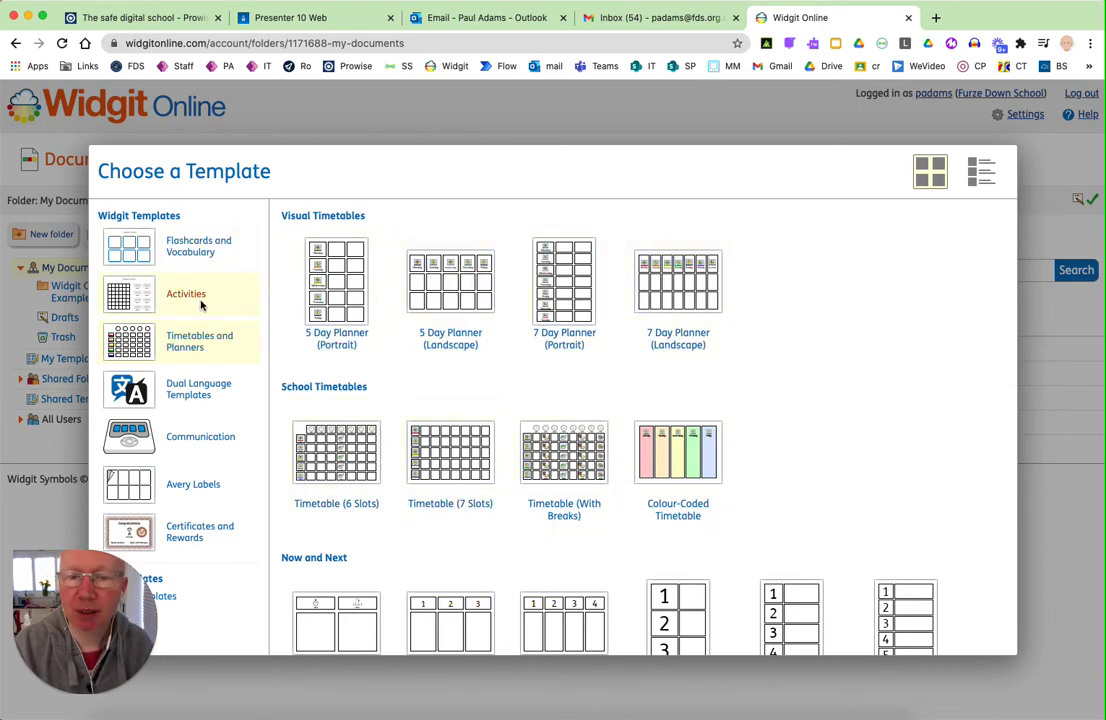
left_click(552, 475)
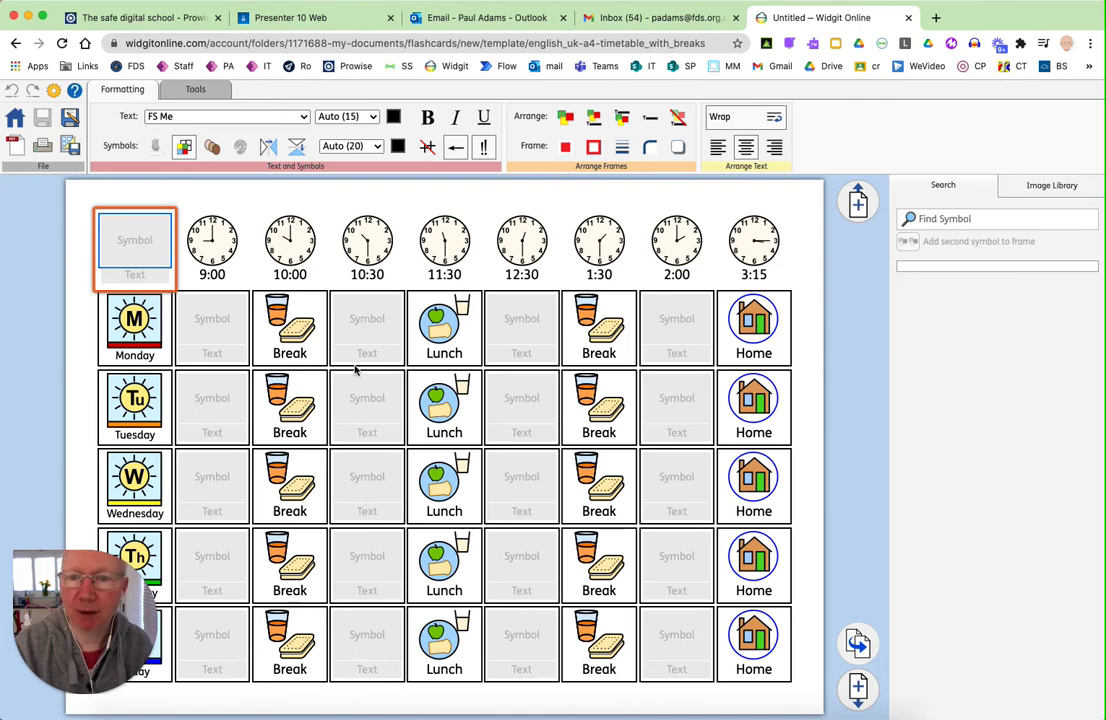
Fill in Monday's timetable with "PE" at 9:00 and "English" at 10:30.
left_click(220, 353)
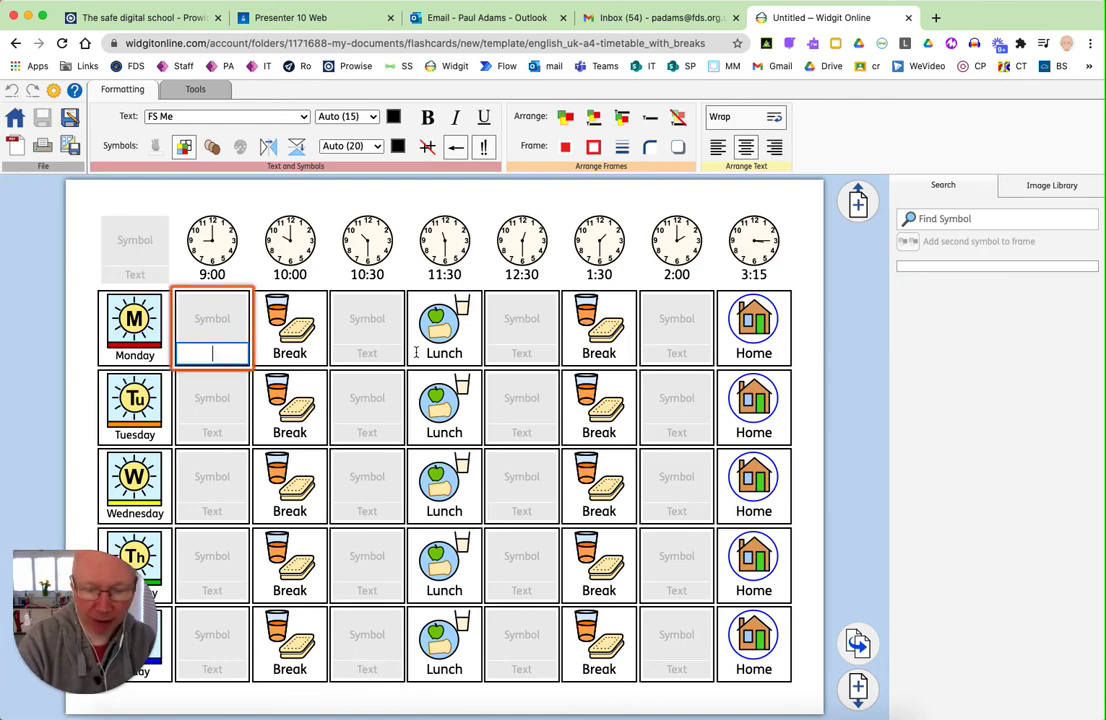
type("PE")
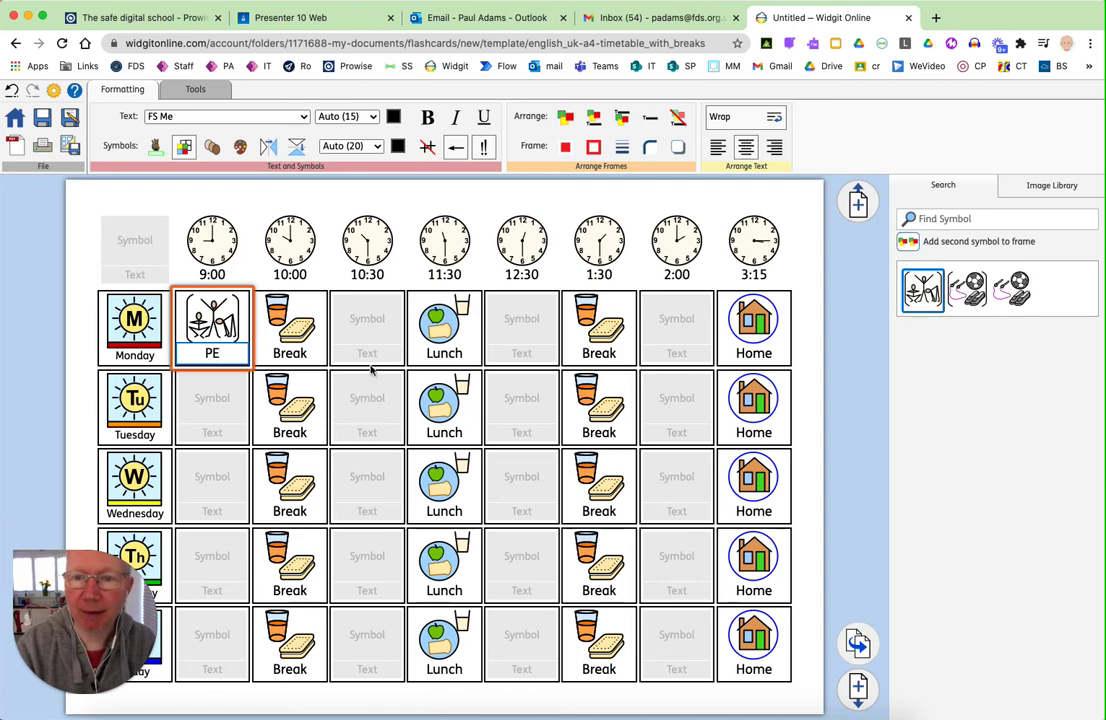
left_click(362, 358)
type("English")
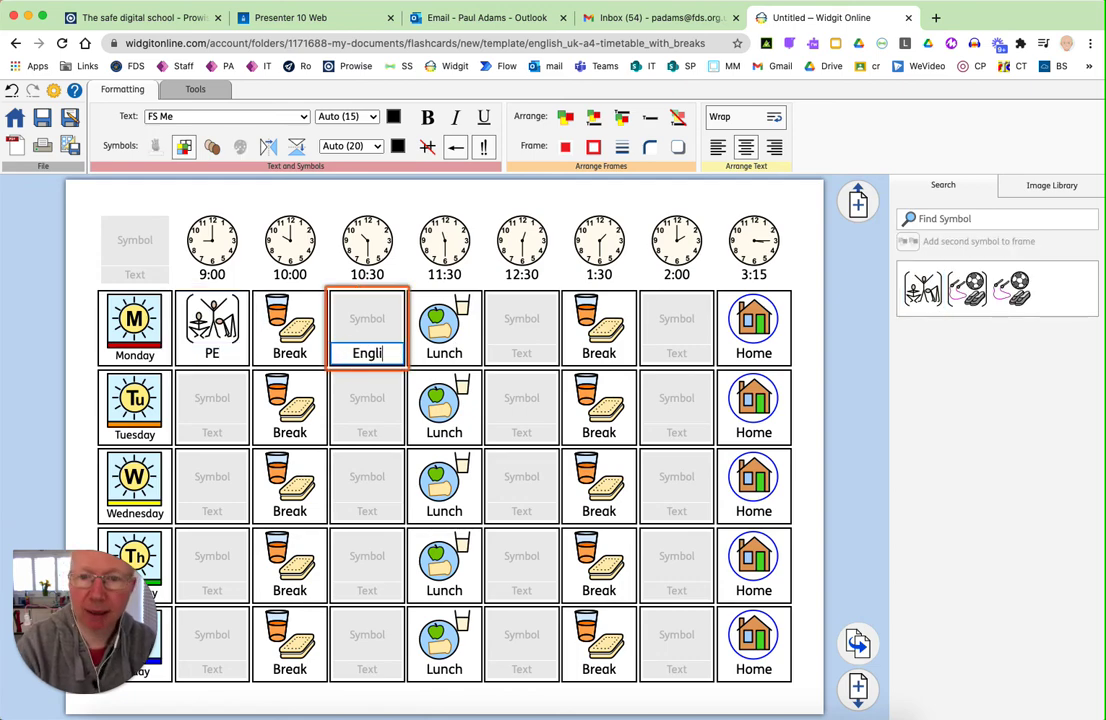
Replace the Union Jack symbol for Monday's English lesson with the ABC symbol.
left_click(540, 350)
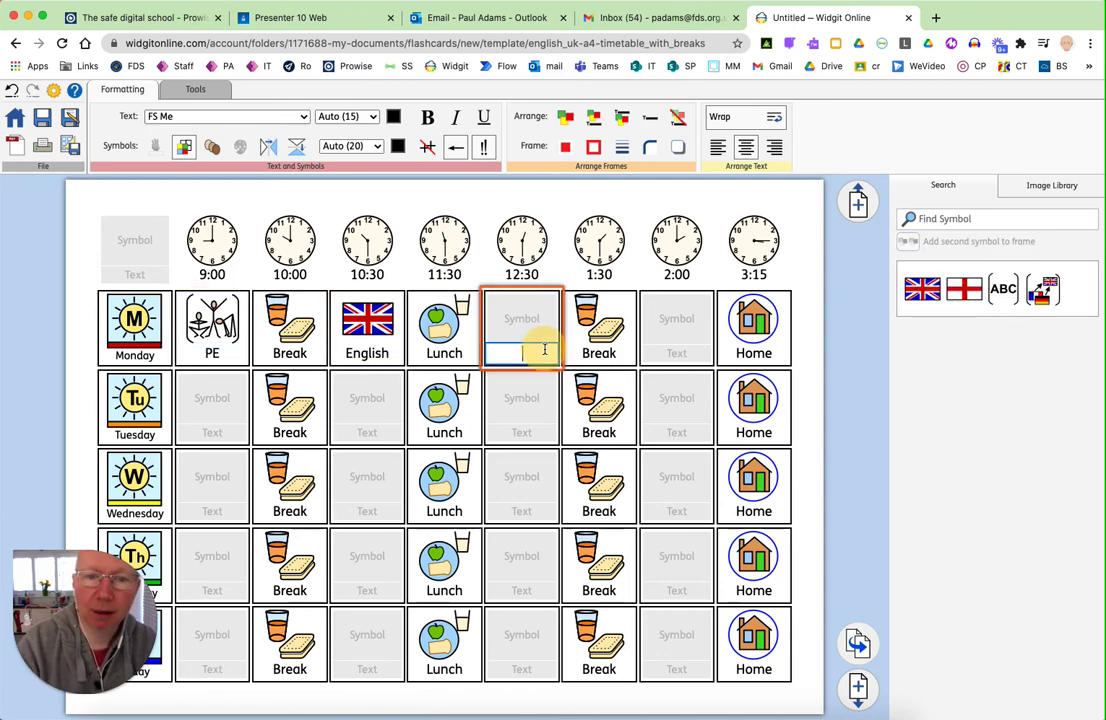
left_click(366, 348)
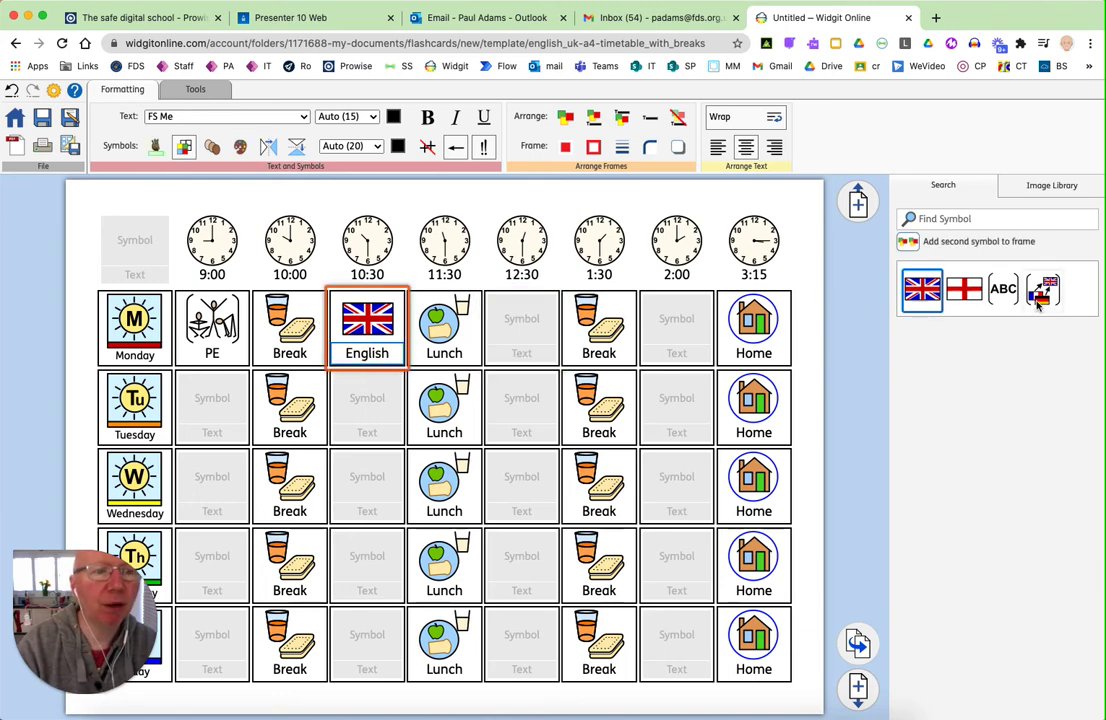
left_click_drag(1006, 286, 380, 318)
Complete Monday's timetable row with "Maths" at 12:30 and "Computing" at 2:00.
left_click(519, 354)
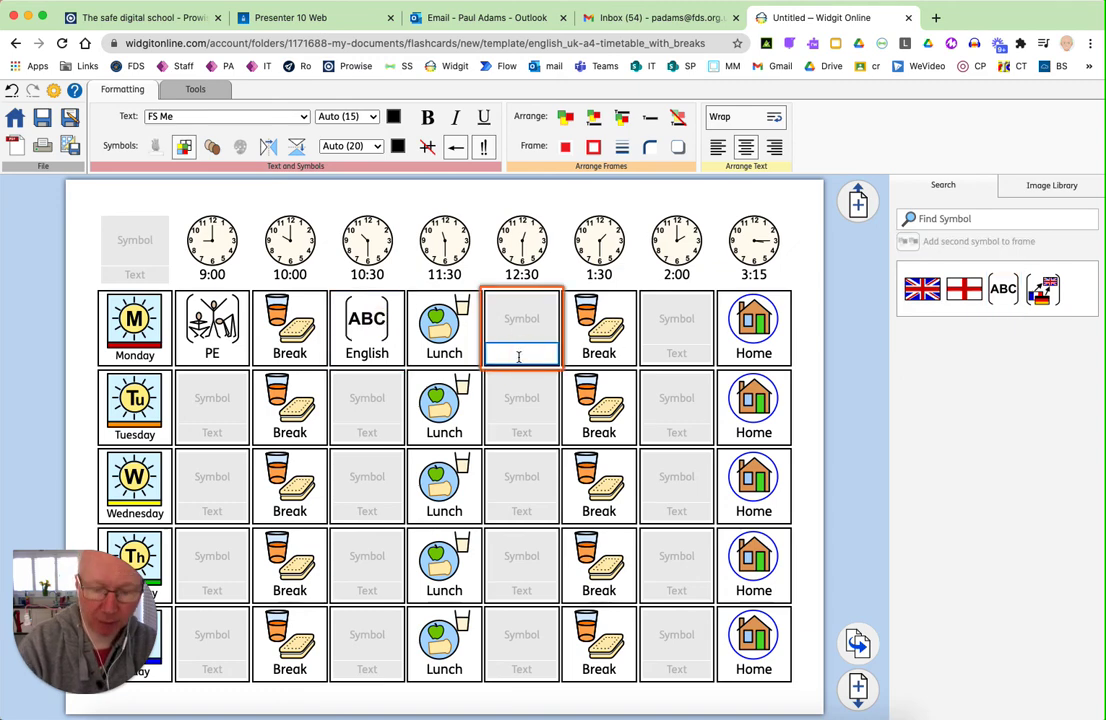
type("Maths")
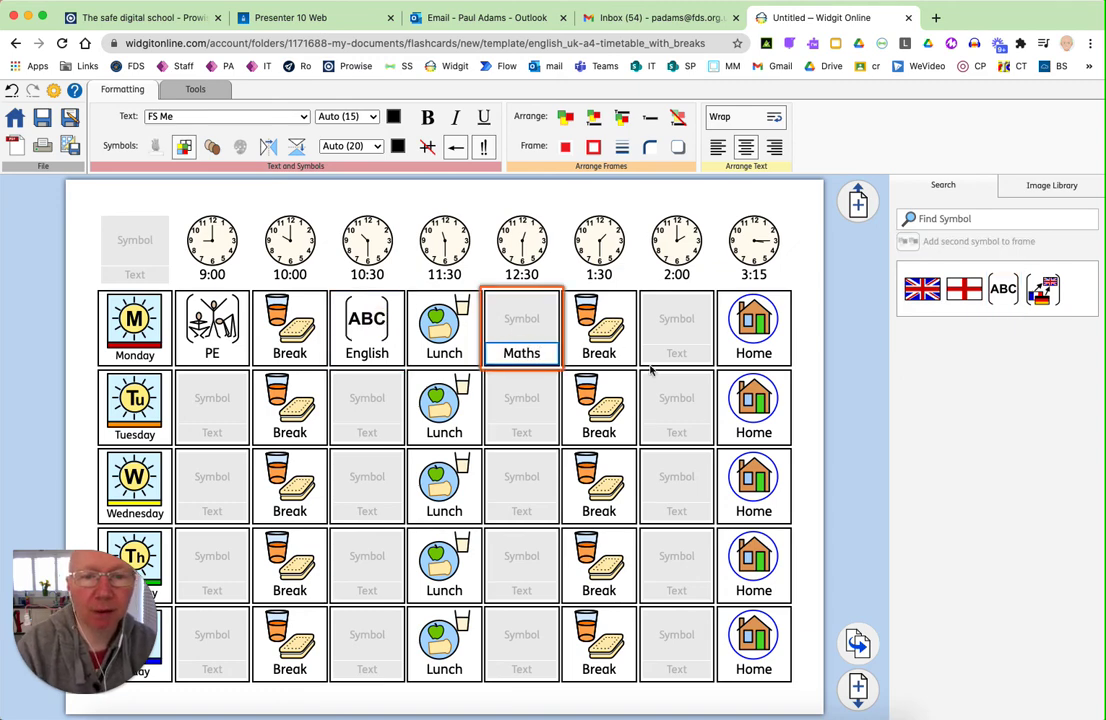
left_click(661, 355)
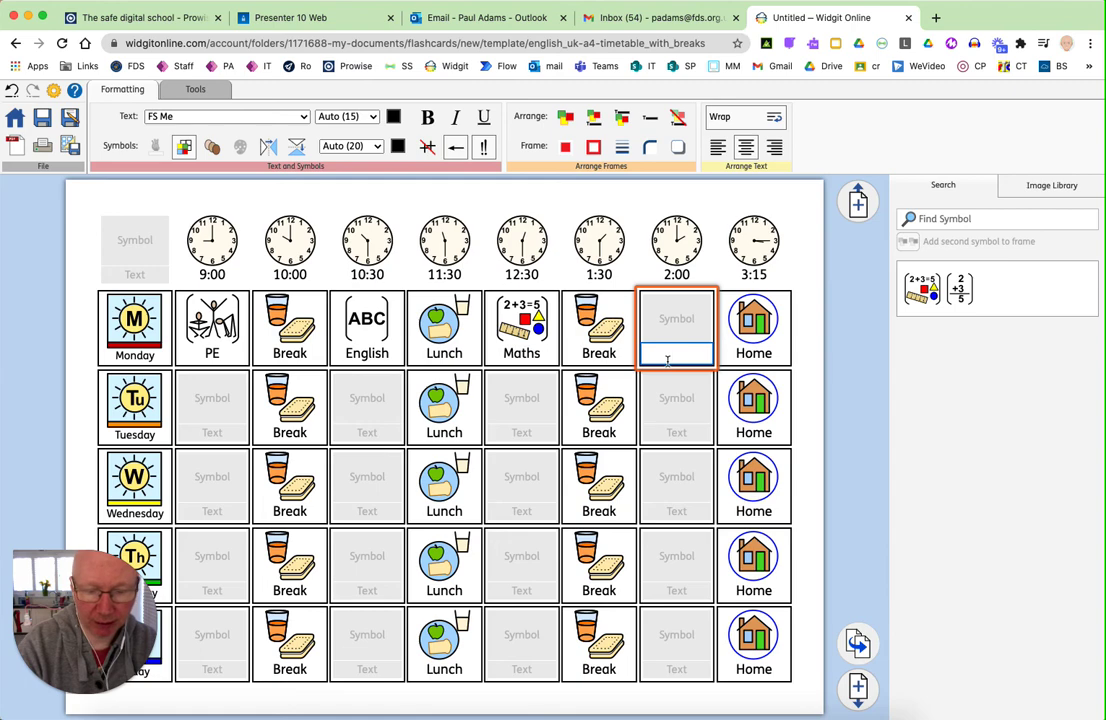
type("Computing")
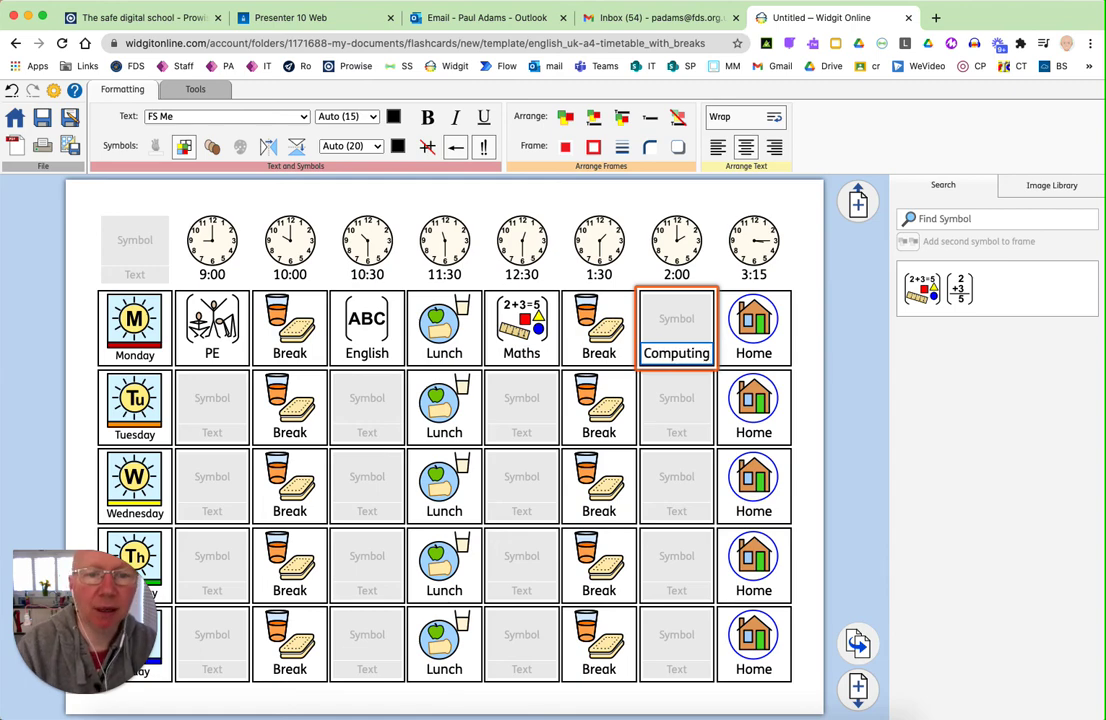
left_click(685, 429)
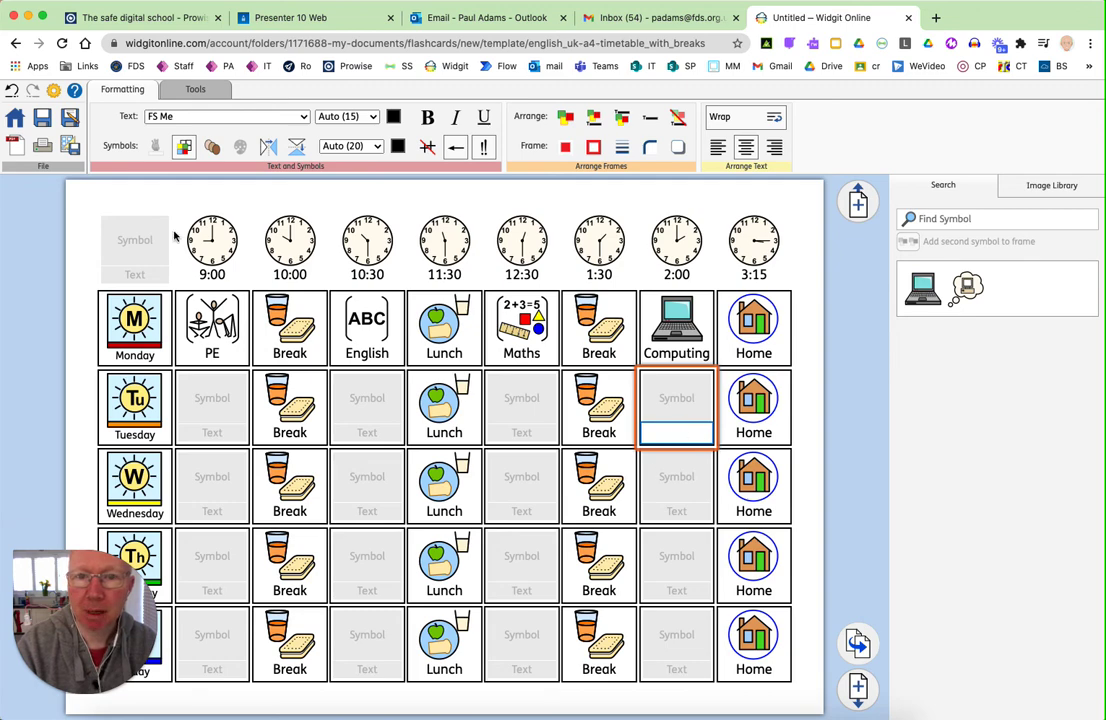
Label the empty corner cell above the weekdays "Timetable" so that it gets a matching symbol.
left_click(133, 273)
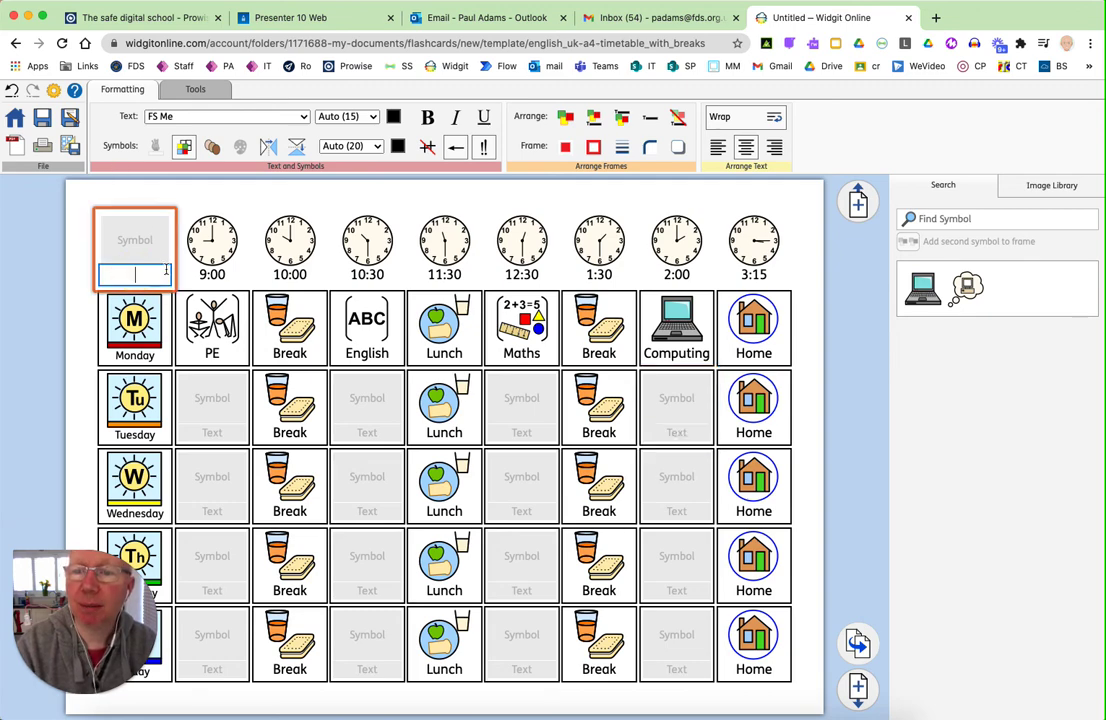
type("Timetbale")
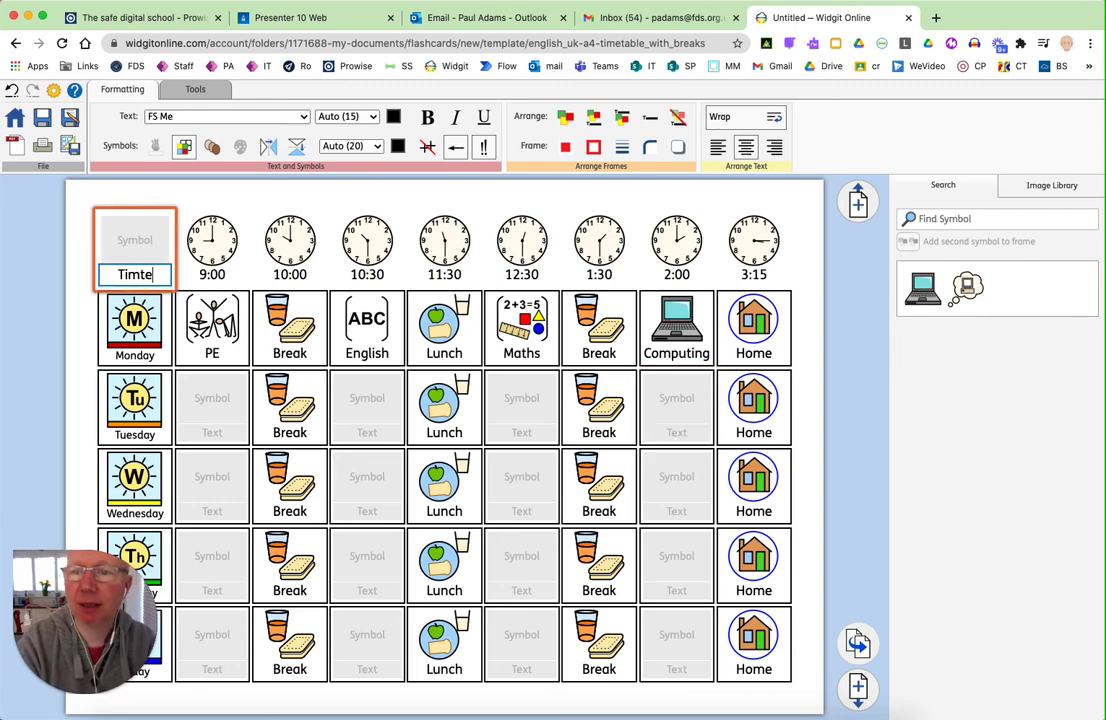
key("BackSpace")
key("BackSpace")
key("BackSpace")
key("BackSpace")
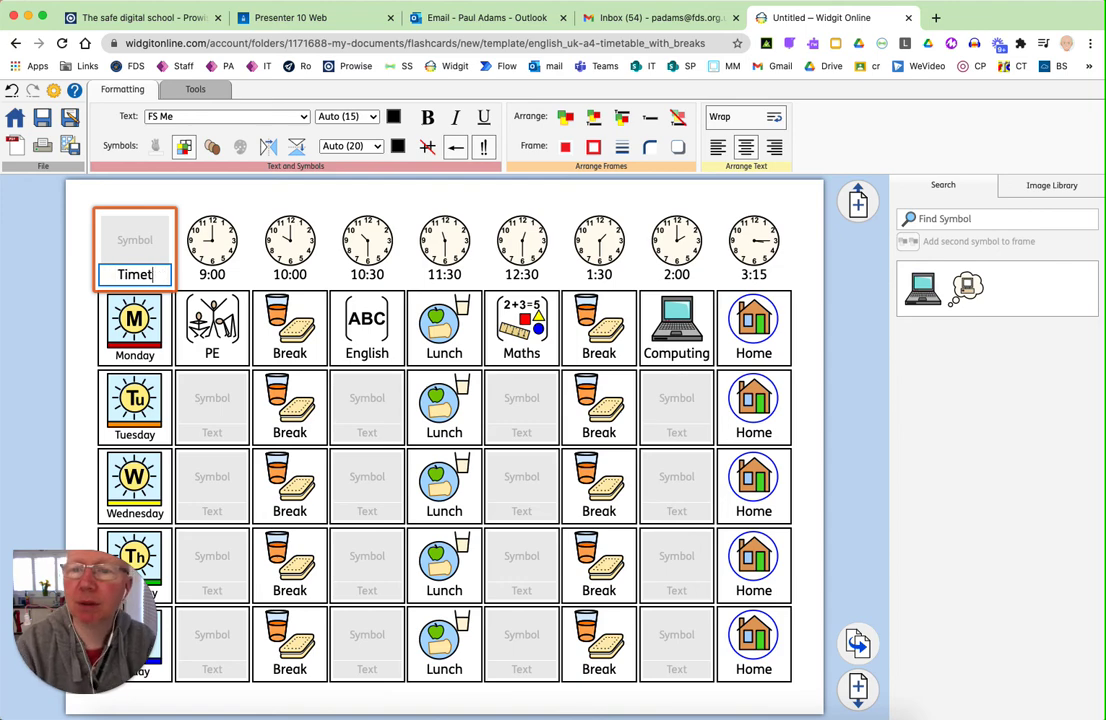
type("able")
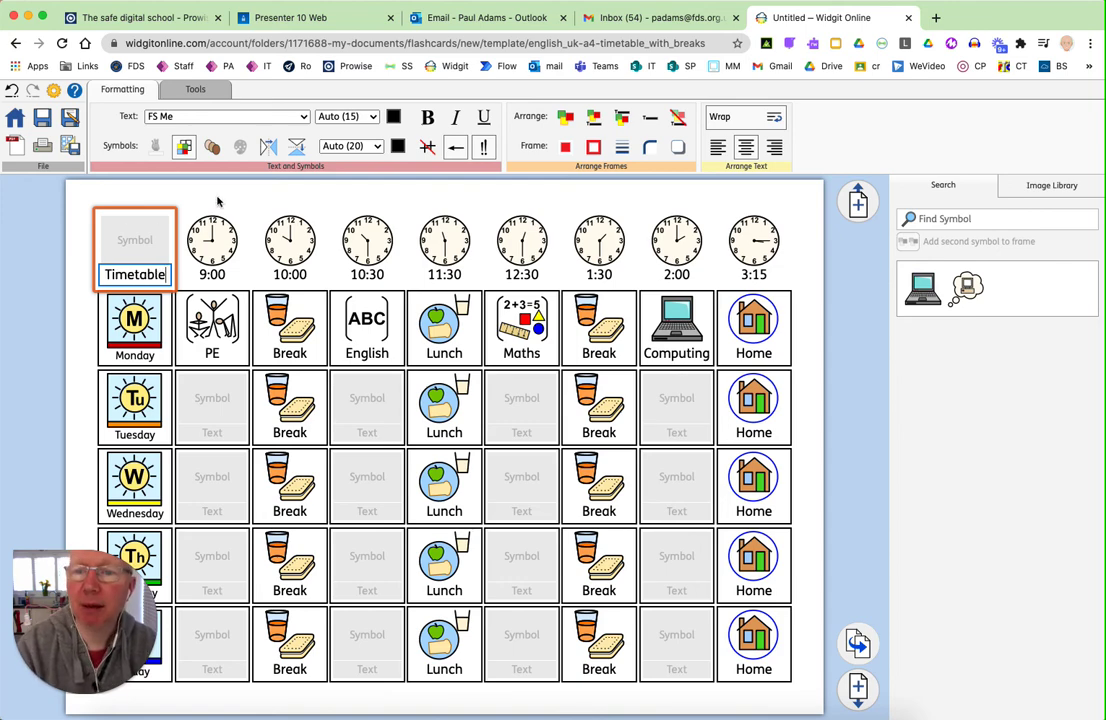
left_click(200, 195)
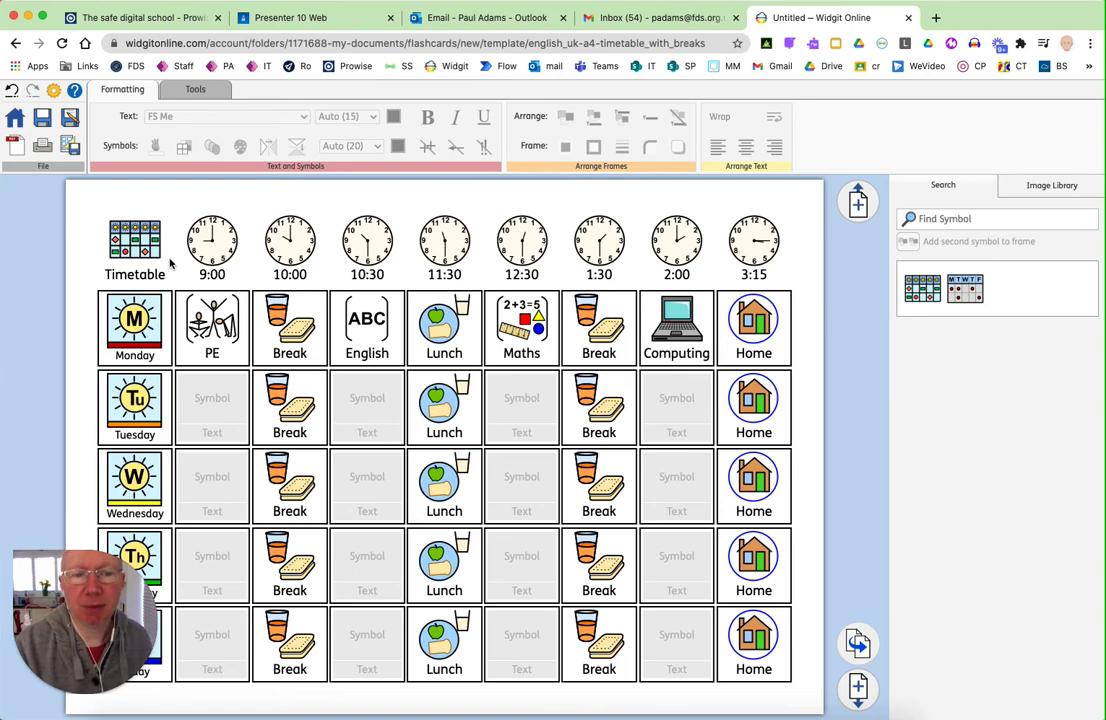
Close the timetable without saving and create a grid from the "Extra Pages - A4" communication book template.
left_click(16, 118)
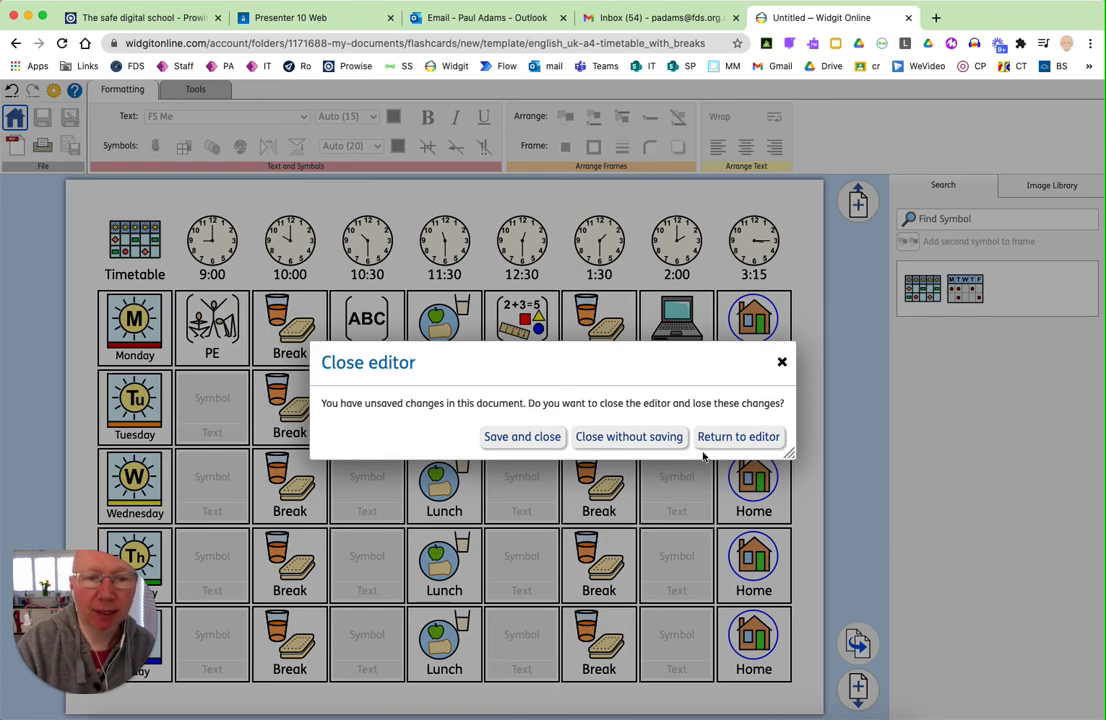
left_click(612, 444)
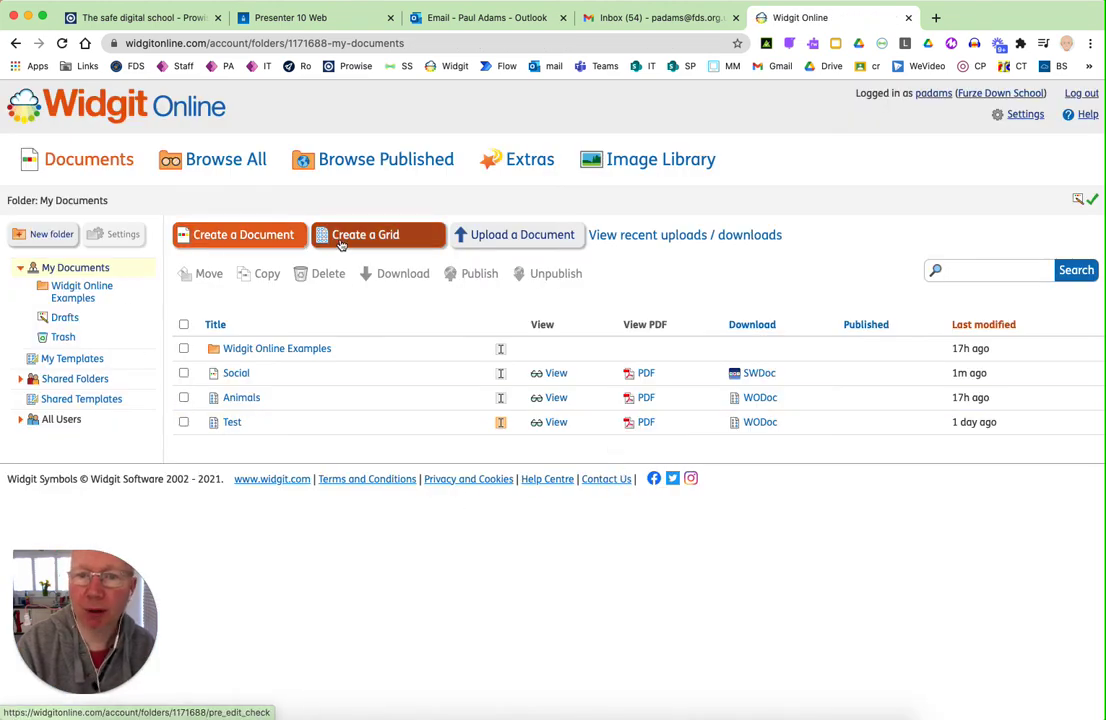
left_click(258, 240)
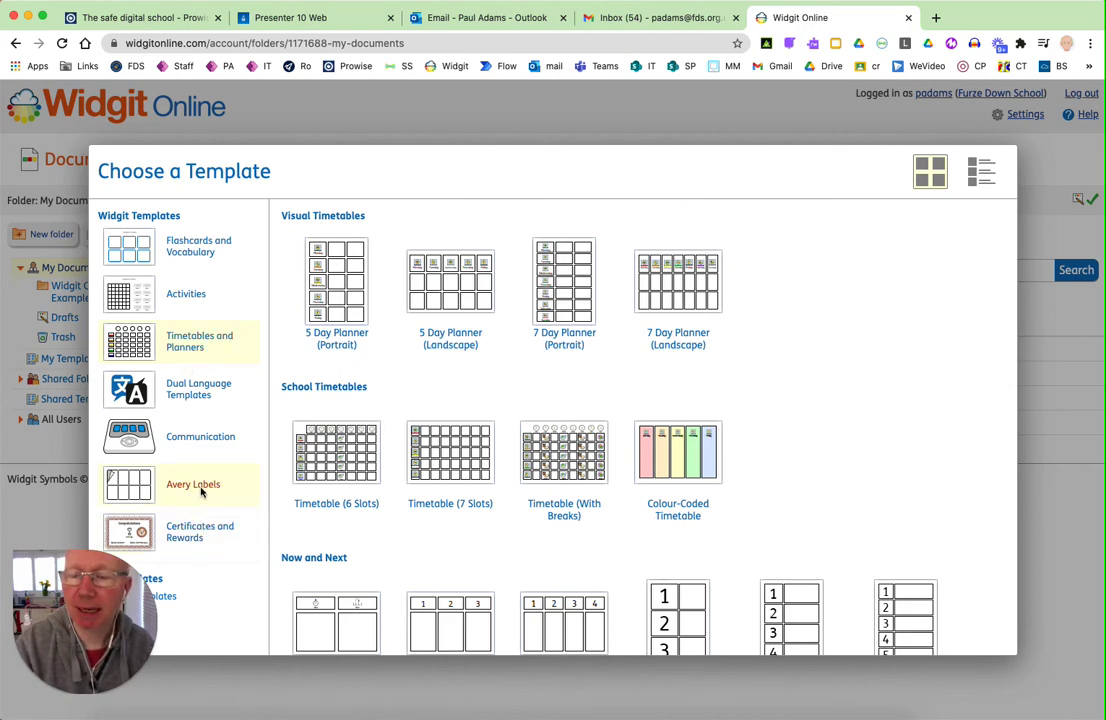
left_click(197, 438)
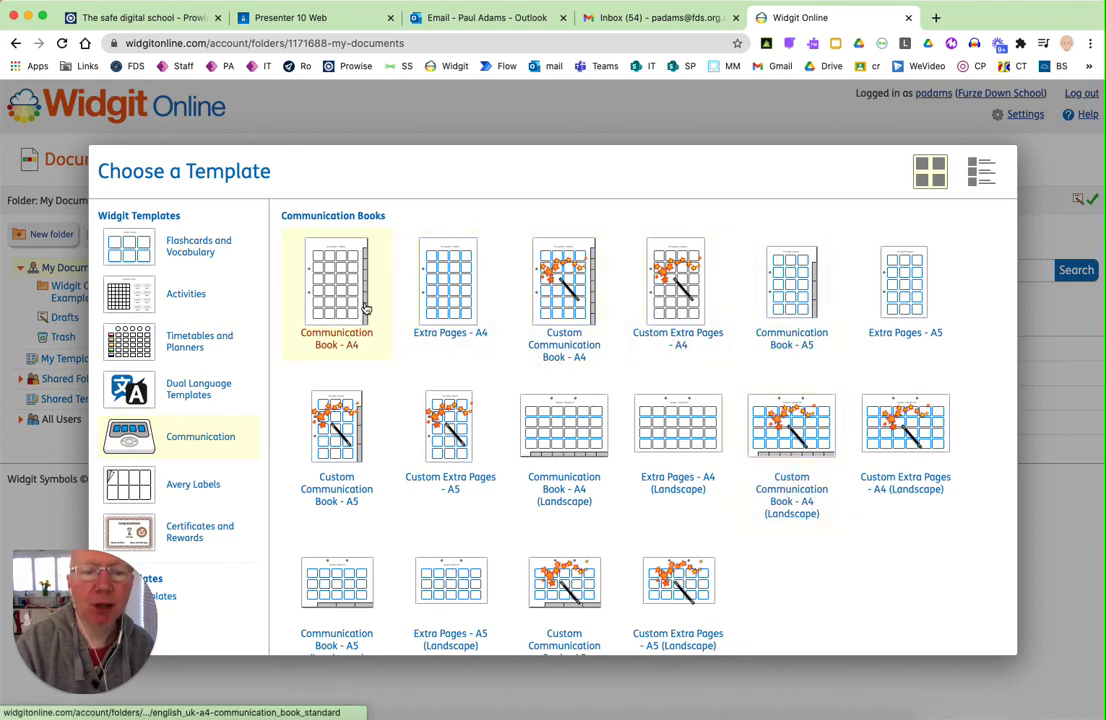
scroll(894, 350, "down", 3)
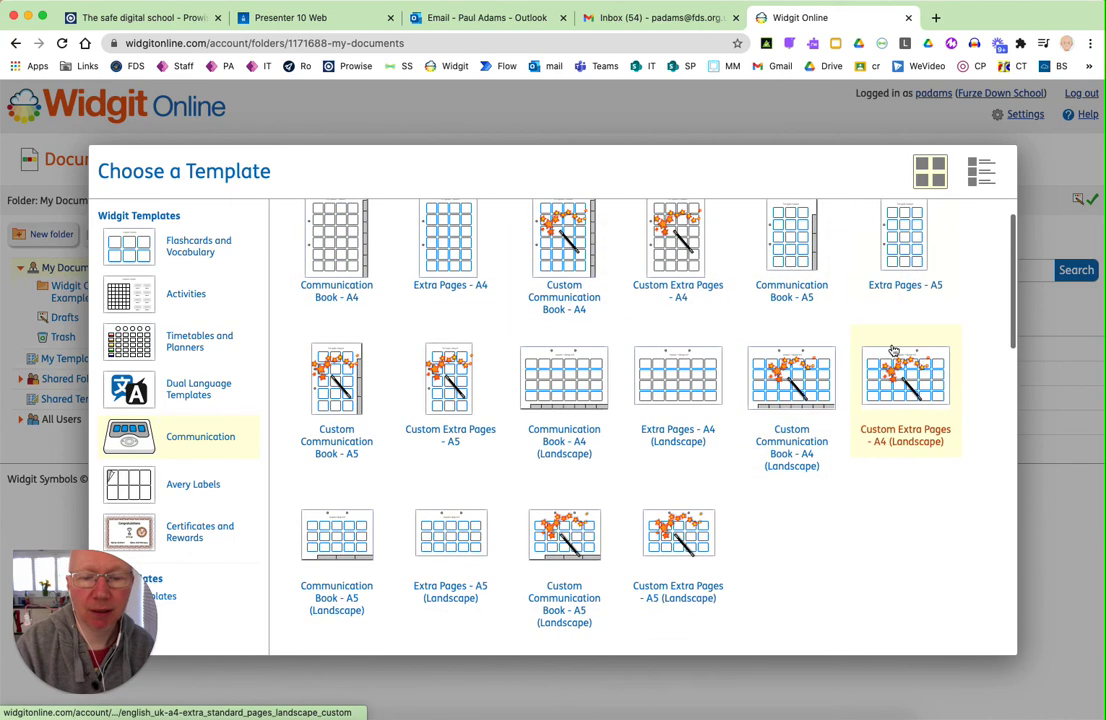
scroll(470, 420, "up", 3)
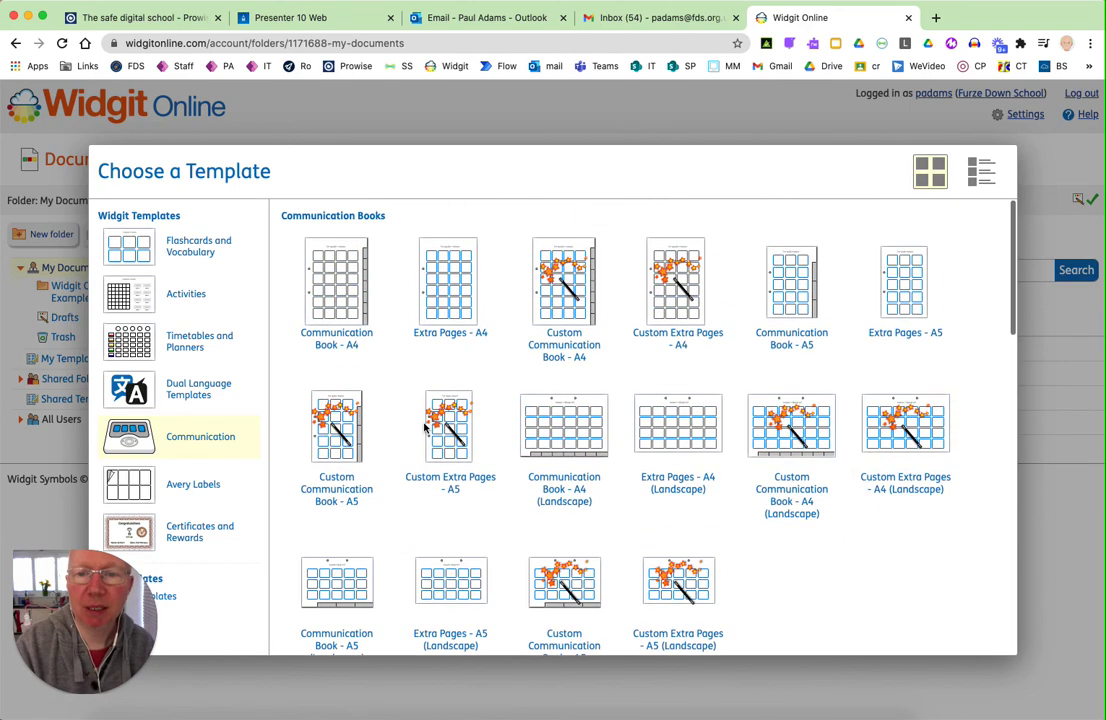
left_click(460, 302)
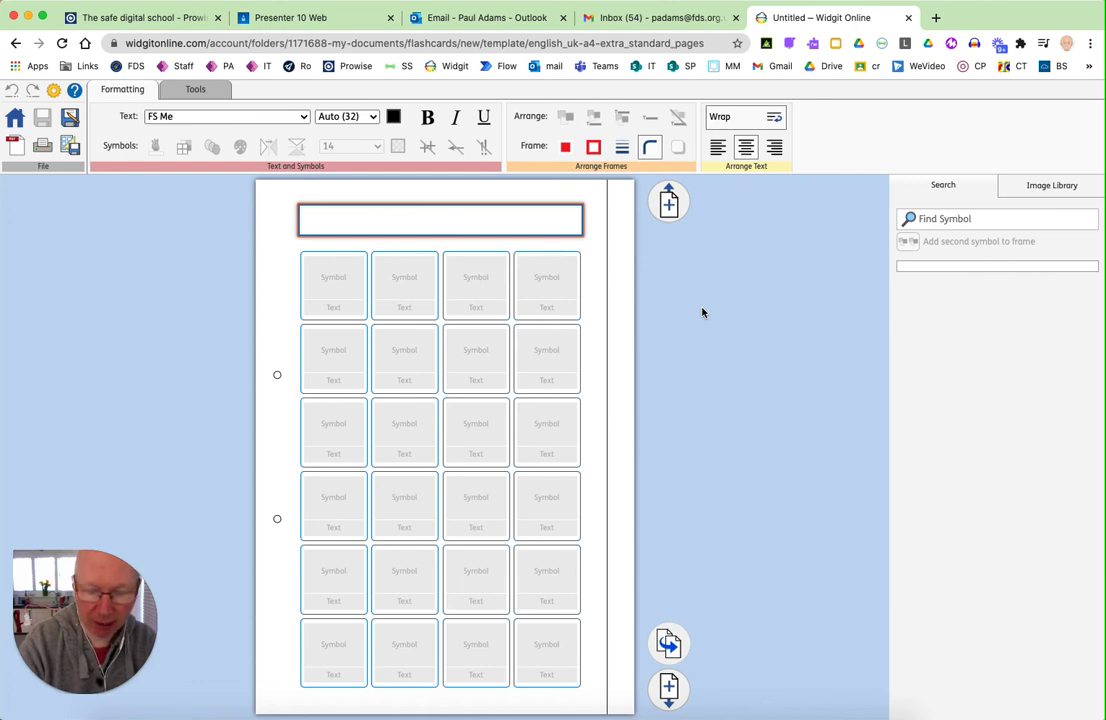
Title the communication page "Animals" and label the first cell of the top row "aardvark".
type("Animals")
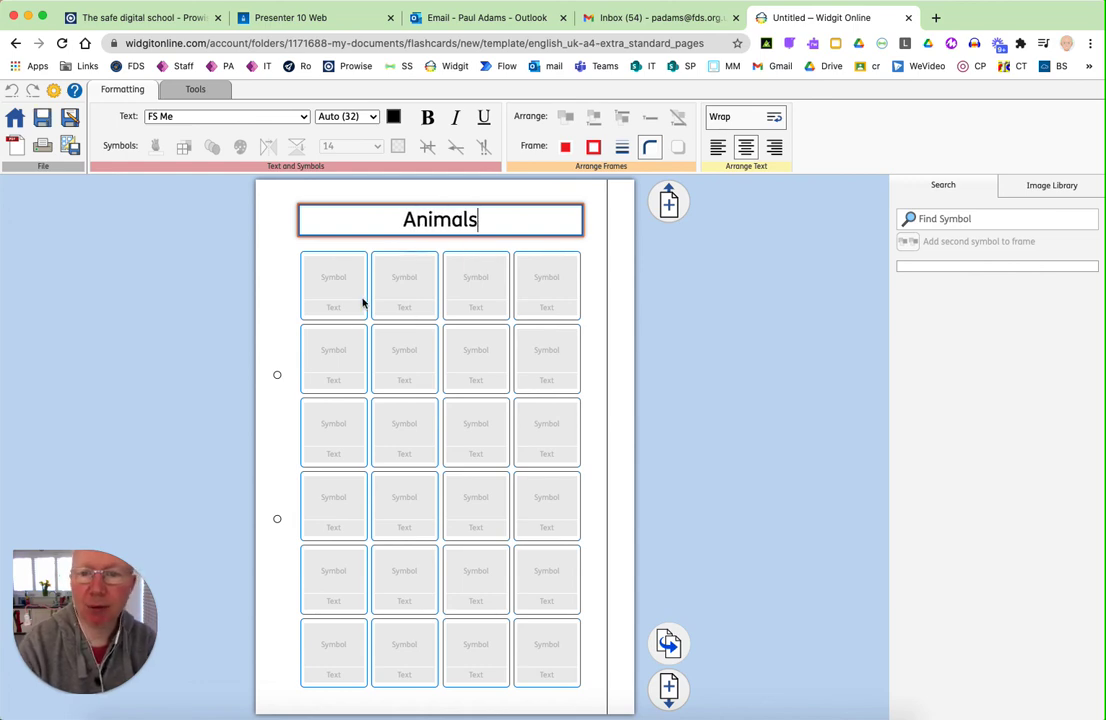
left_click(330, 307)
type("co")
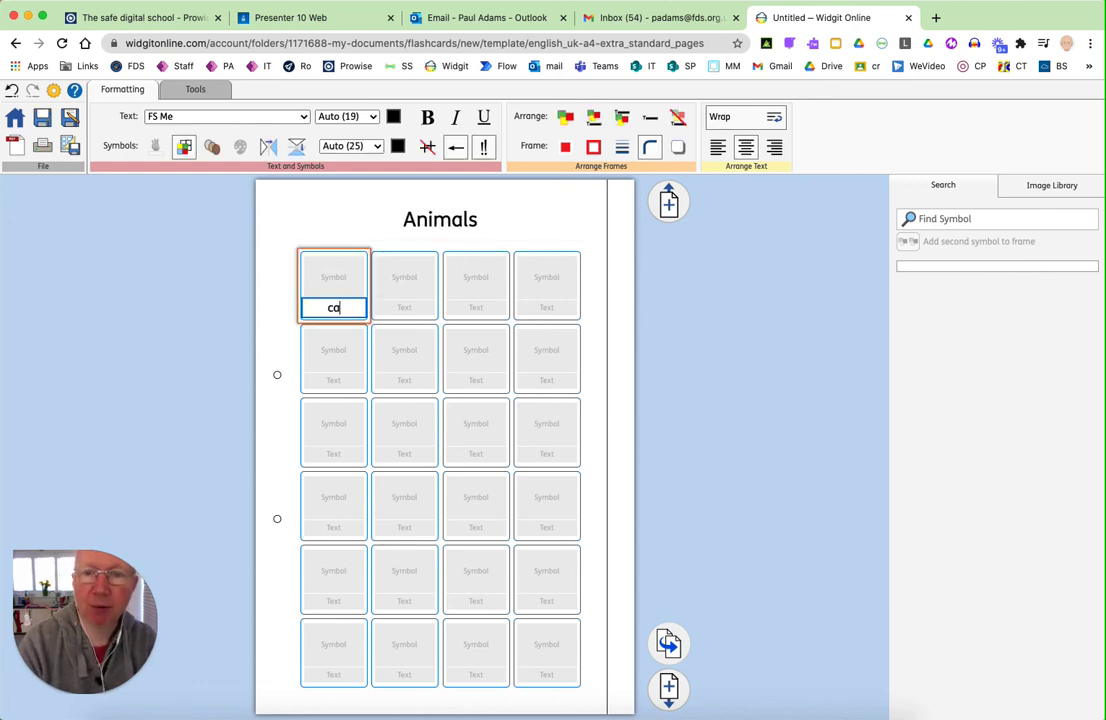
type("aa")
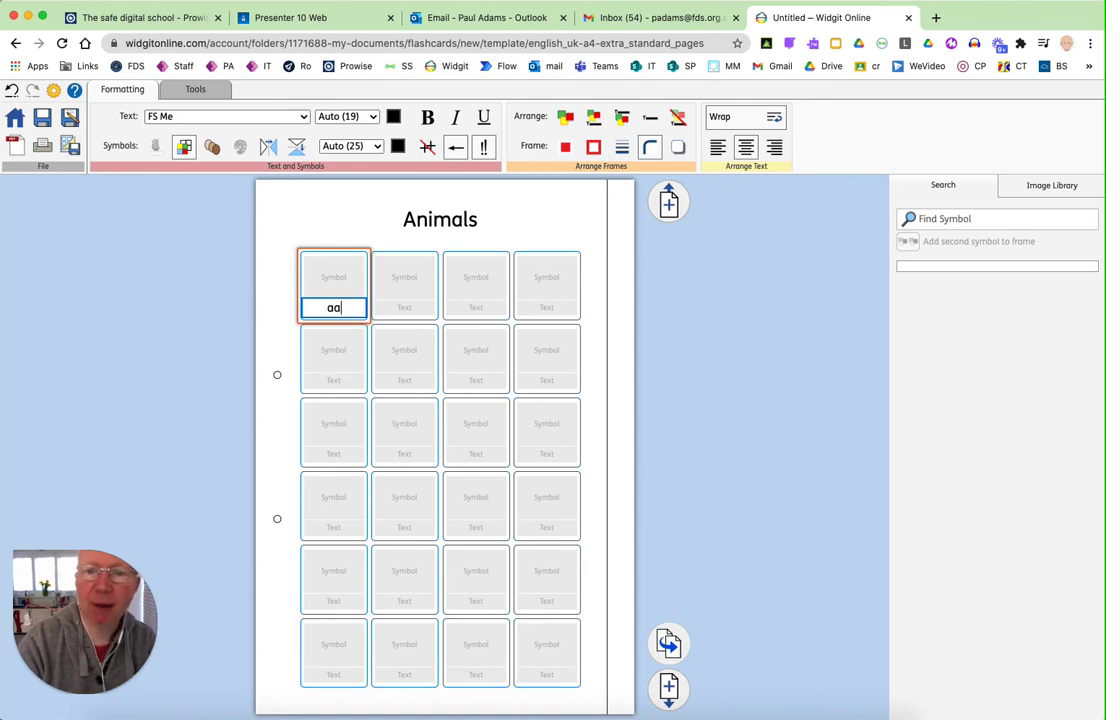
type("d")
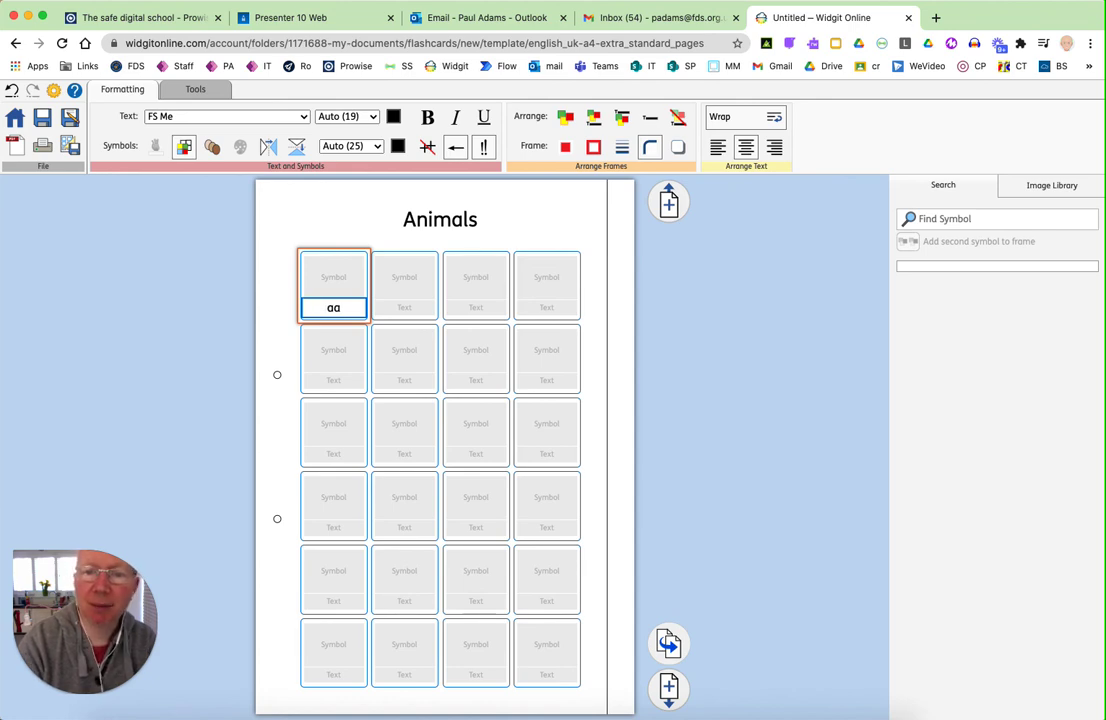
type("rdvark")
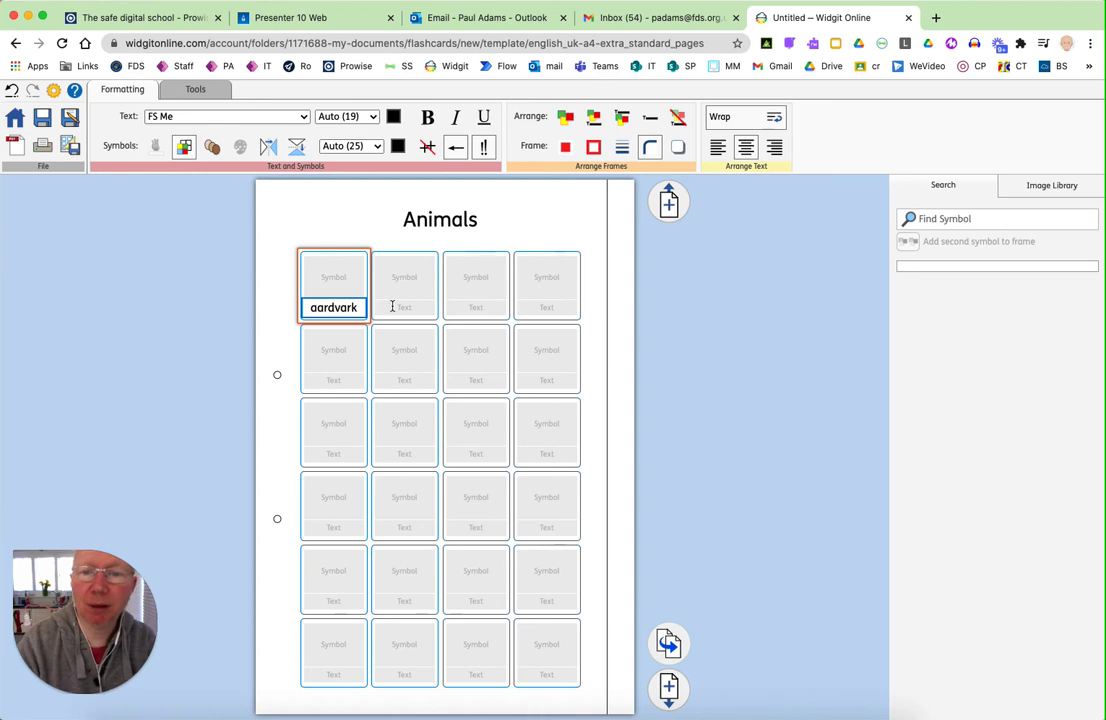
Fill the second and third cells of the top row with "cat" and "dog".
left_click(393, 307)
type("cat")
left_click(476, 307)
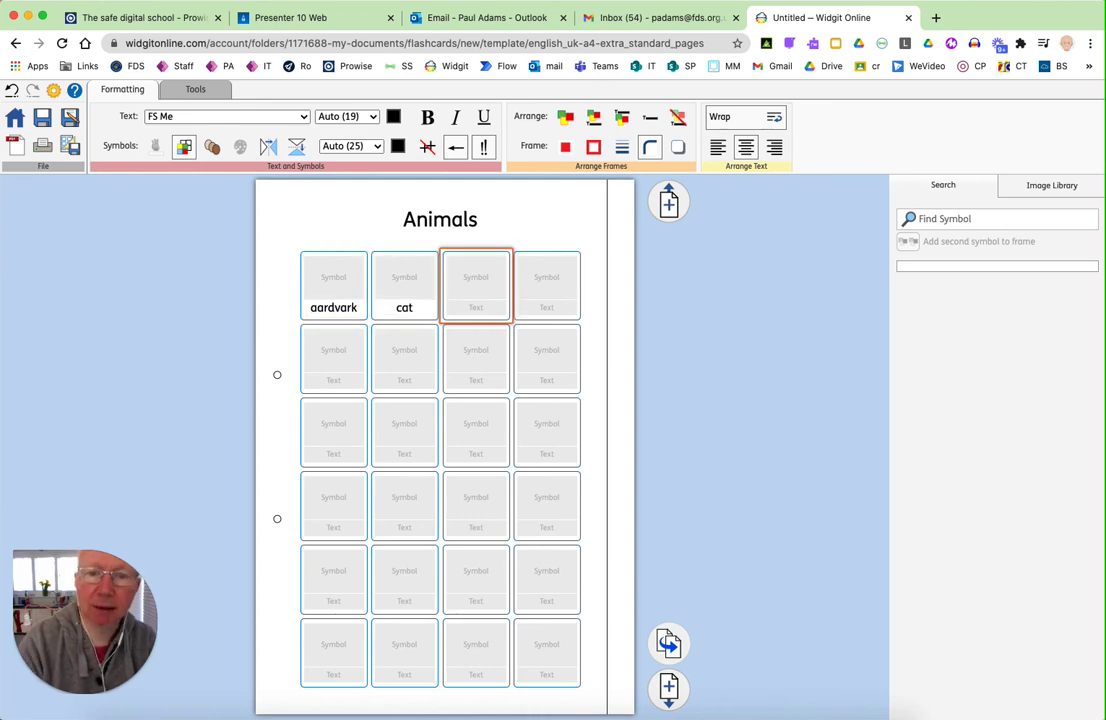
left_click(475, 309)
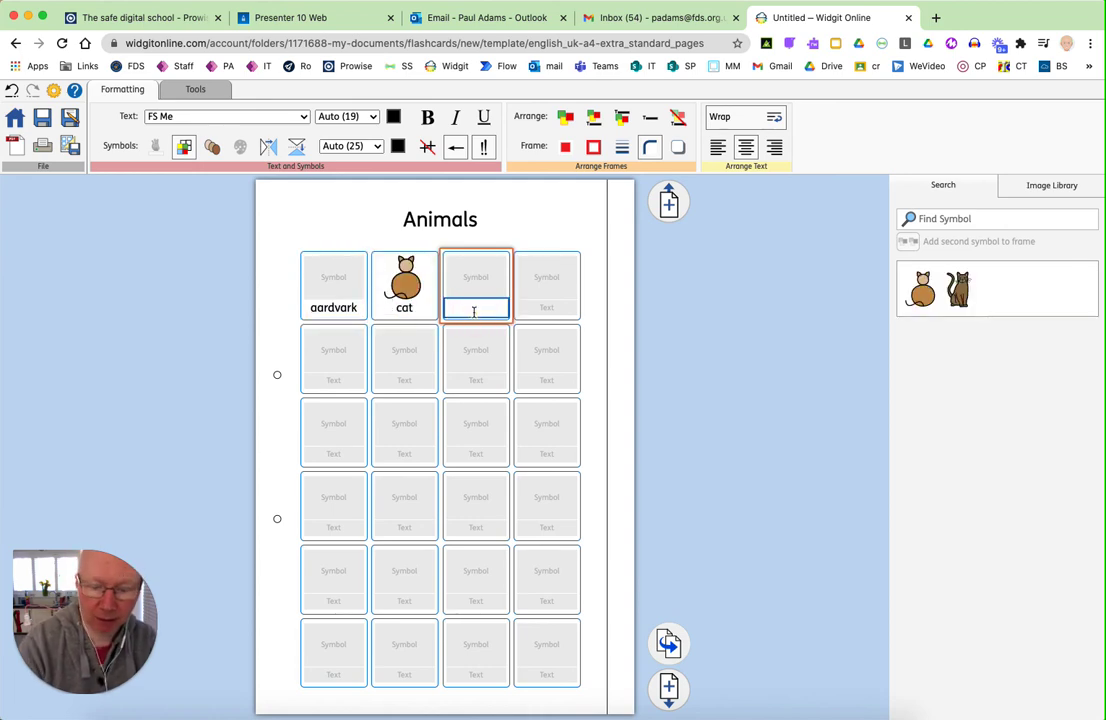
type("dog")
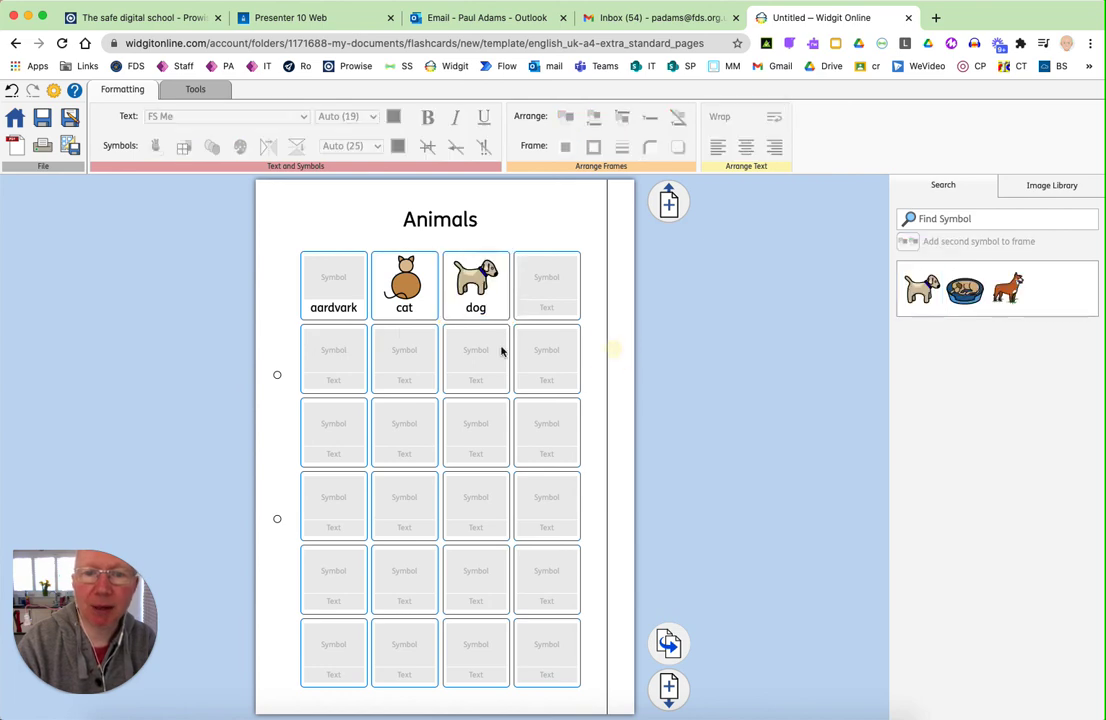
Place the aardvark photo from the image library in the empty symbol area of the "aardvark" cell.
left_click(333, 309)
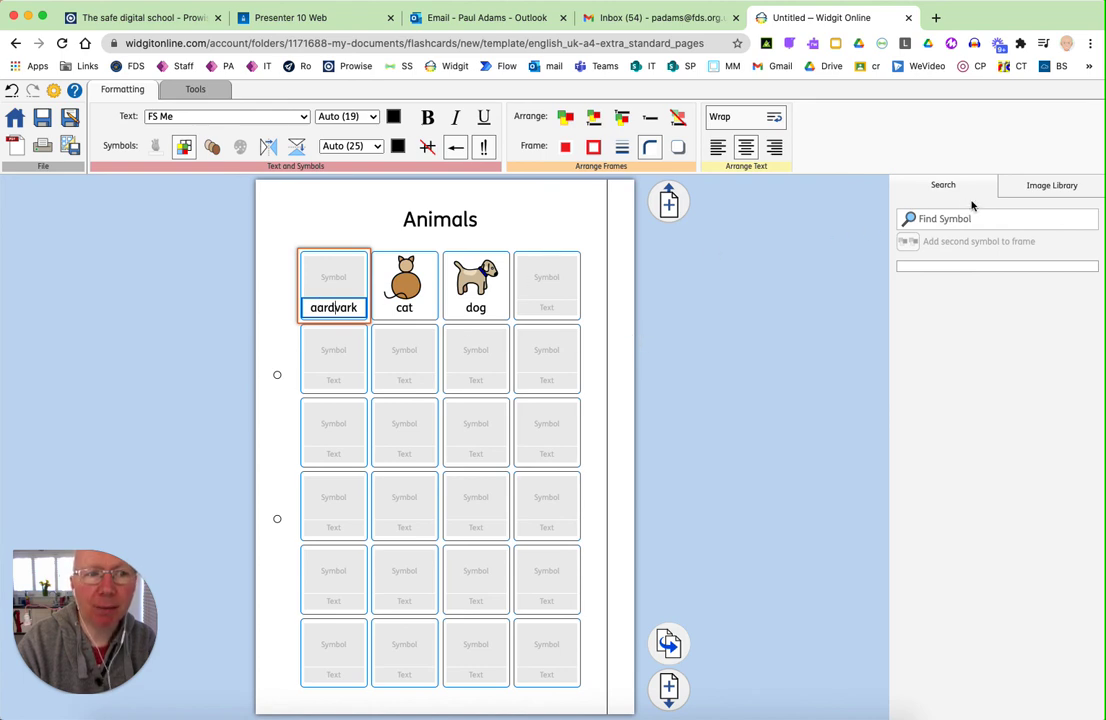
left_click(1040, 187)
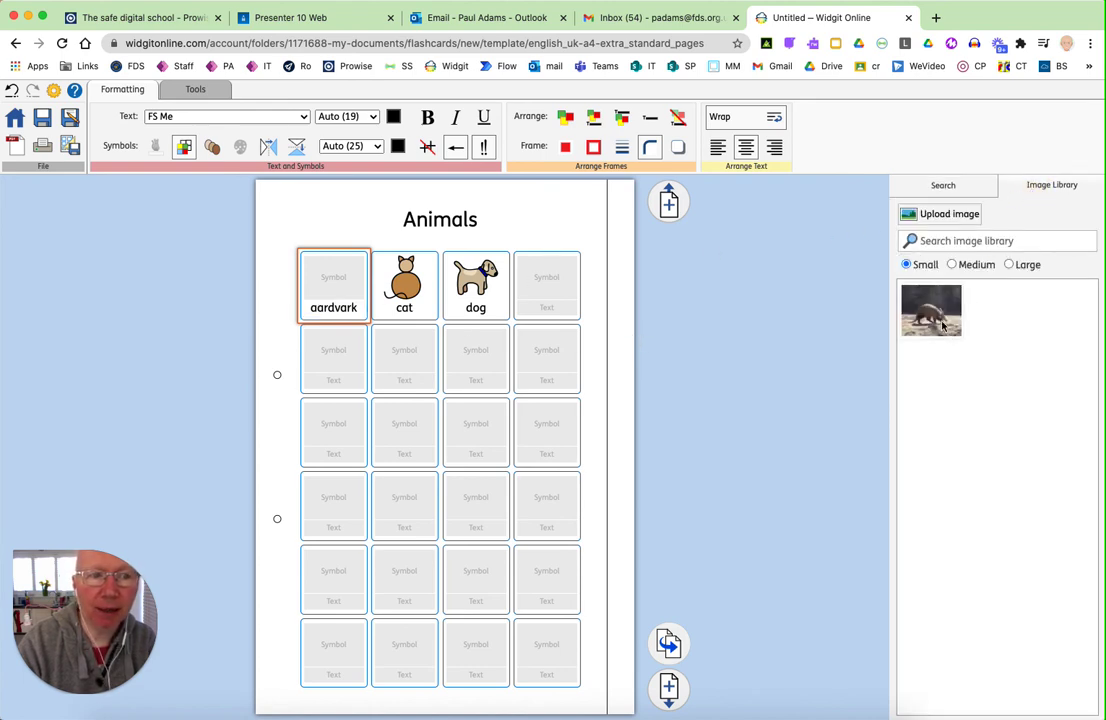
left_click_drag(931, 310, 333, 290)
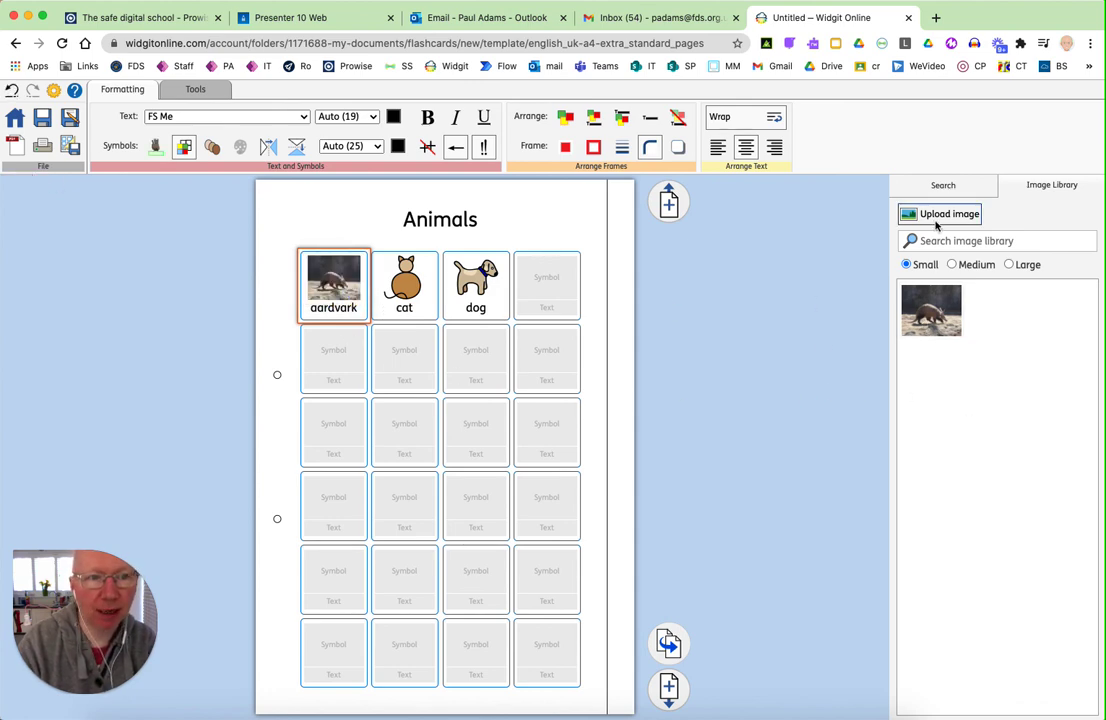
Fill the fourth cell of the top row with "elephant" and its symbol.
left_click(557, 311)
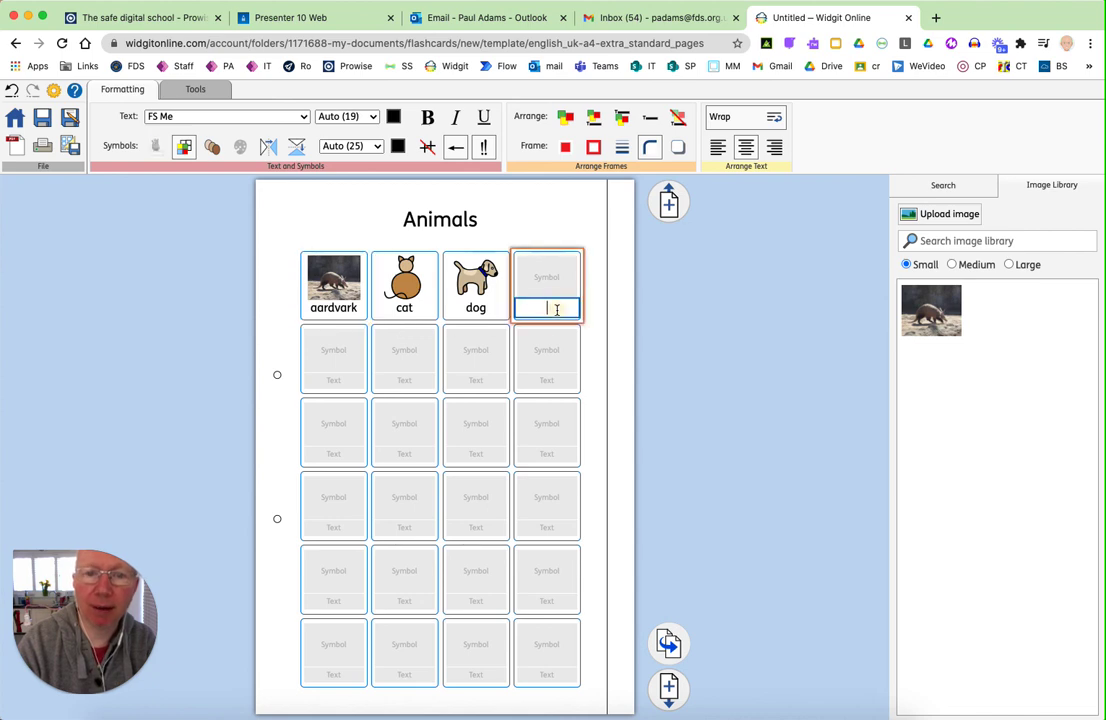
type("ele")
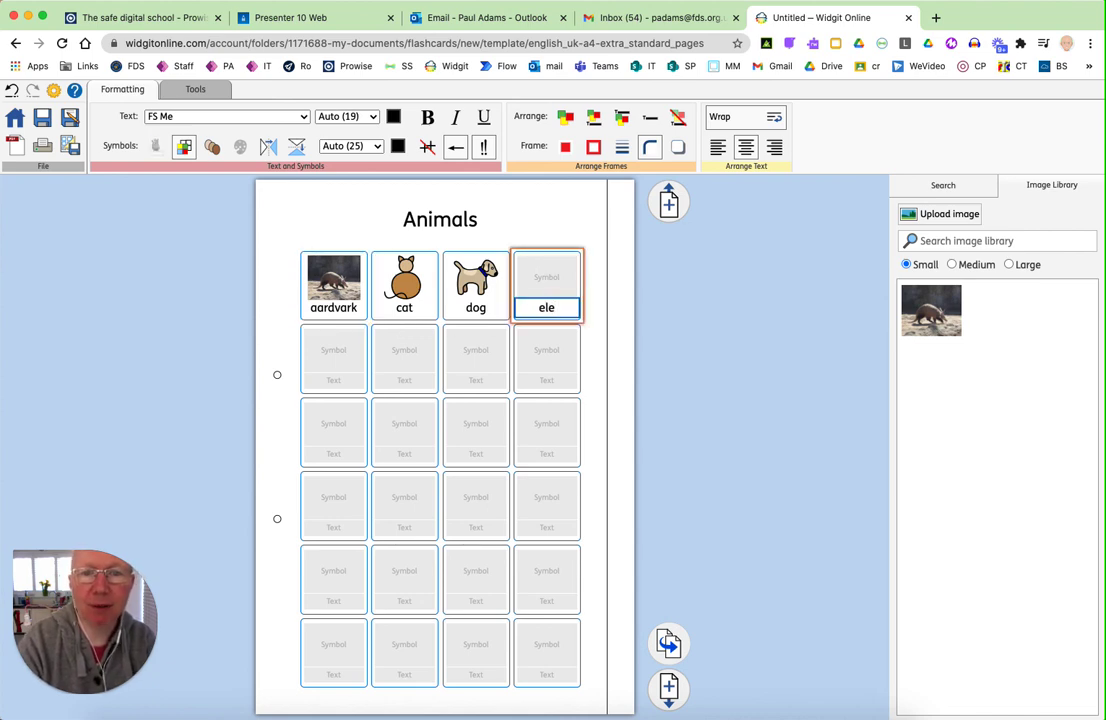
type("phant")
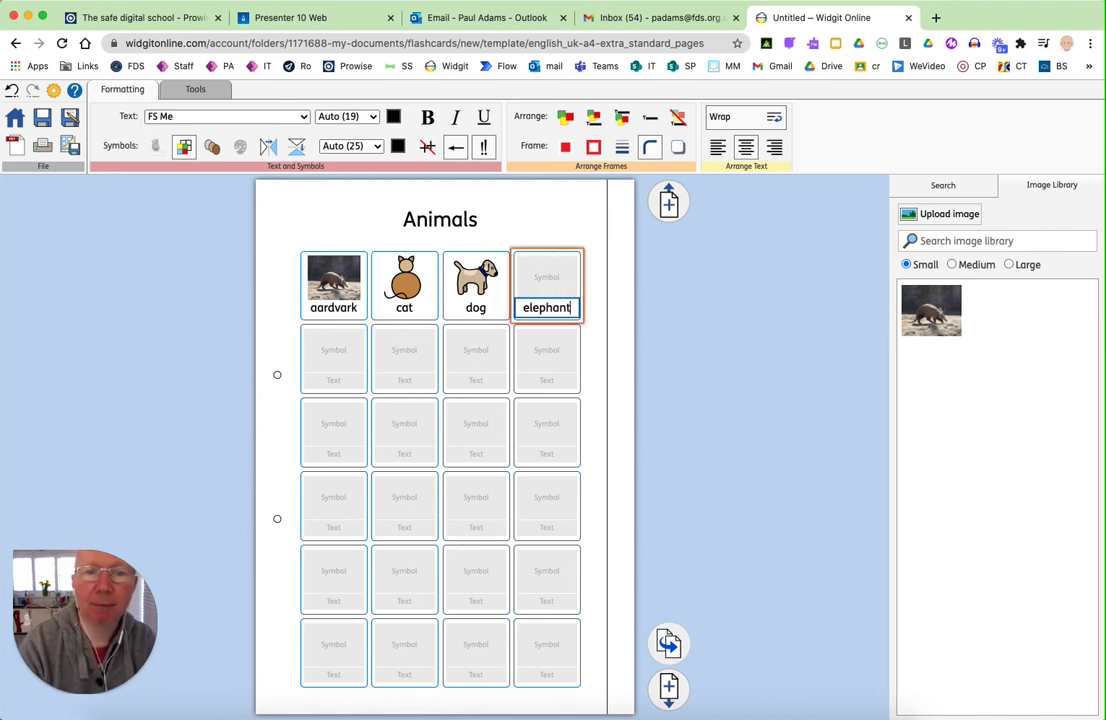
left_click(339, 380)
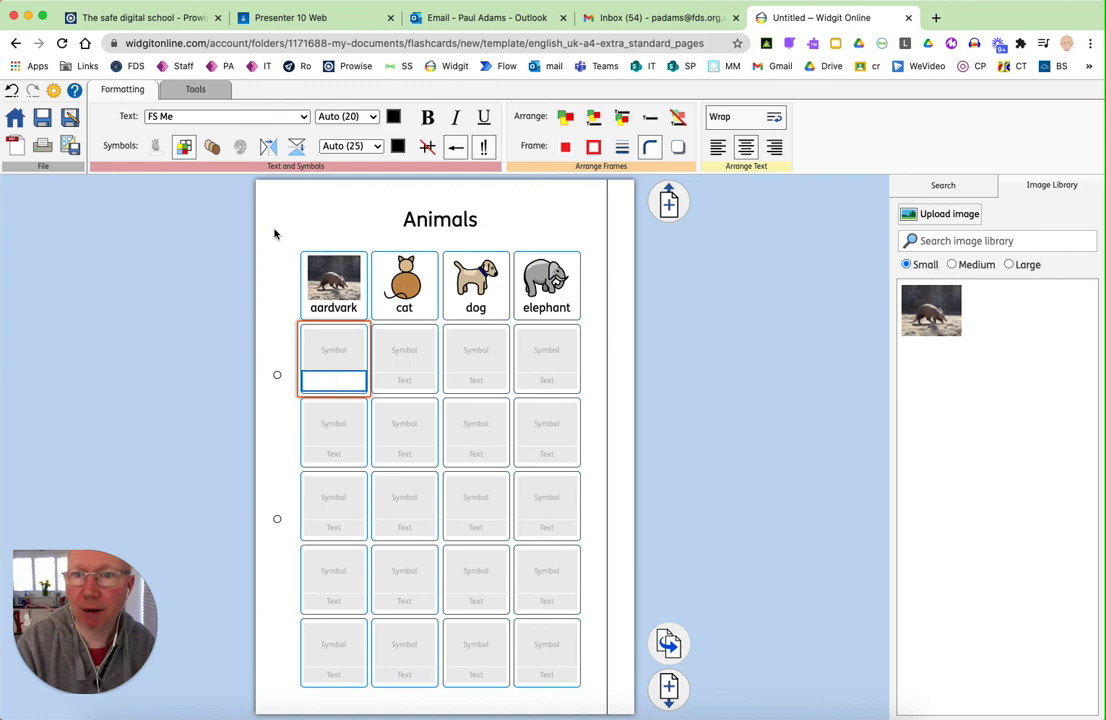
Close the Animals communication page without saving the changes.
left_click(16, 118)
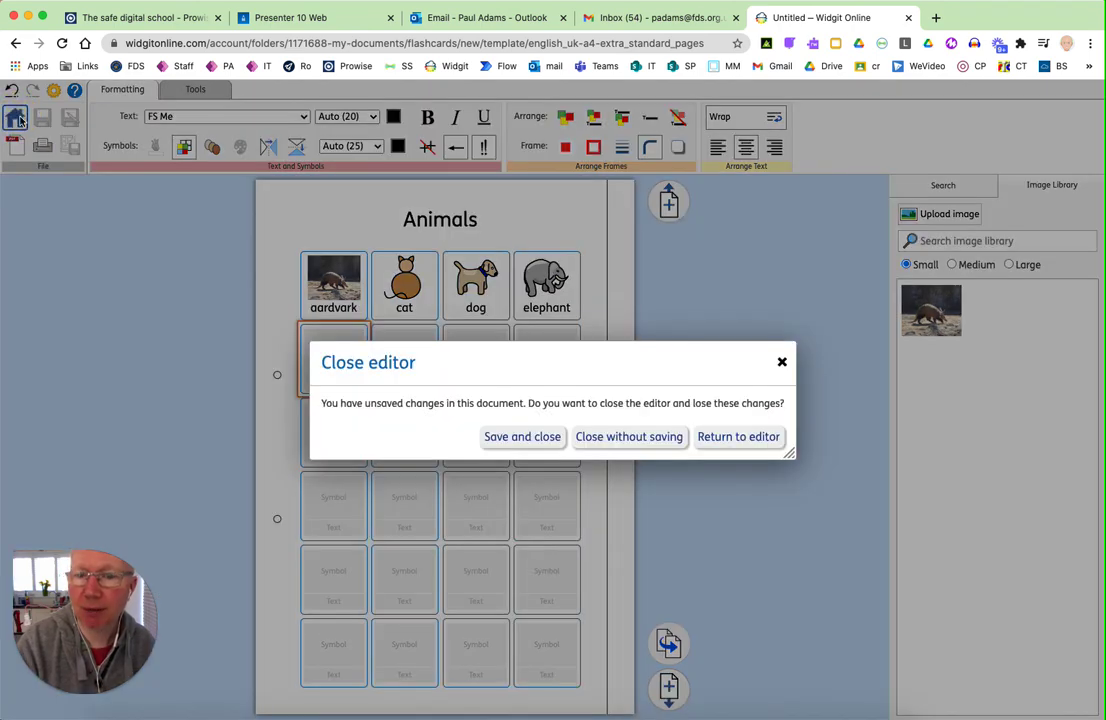
left_click(610, 445)
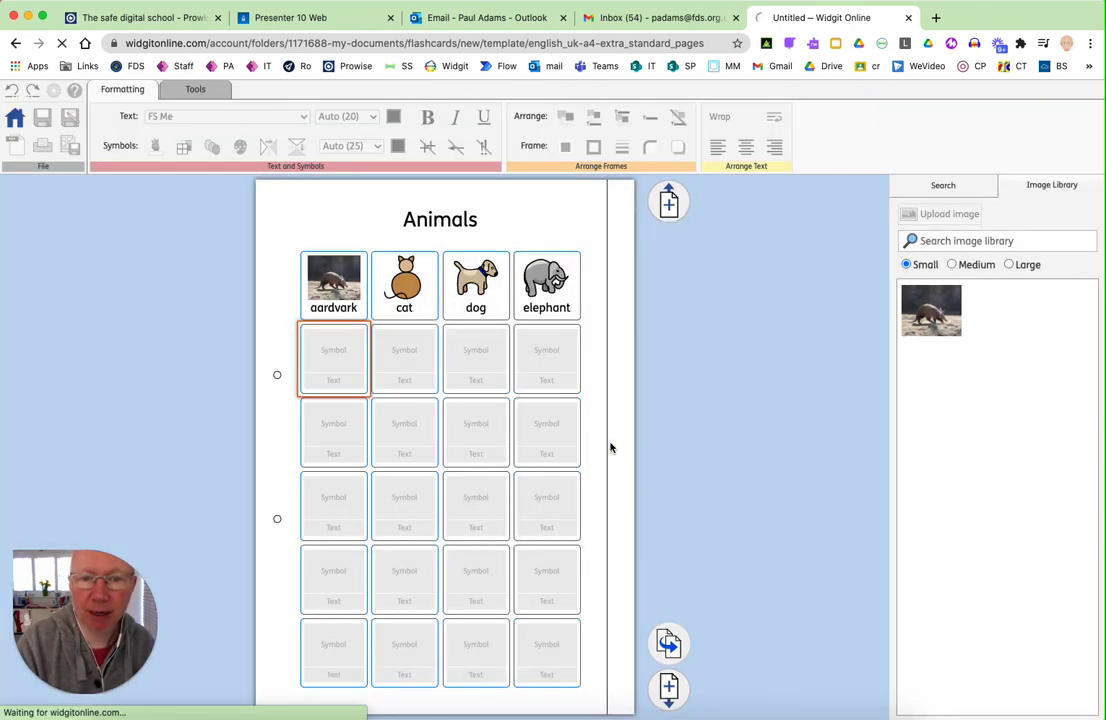